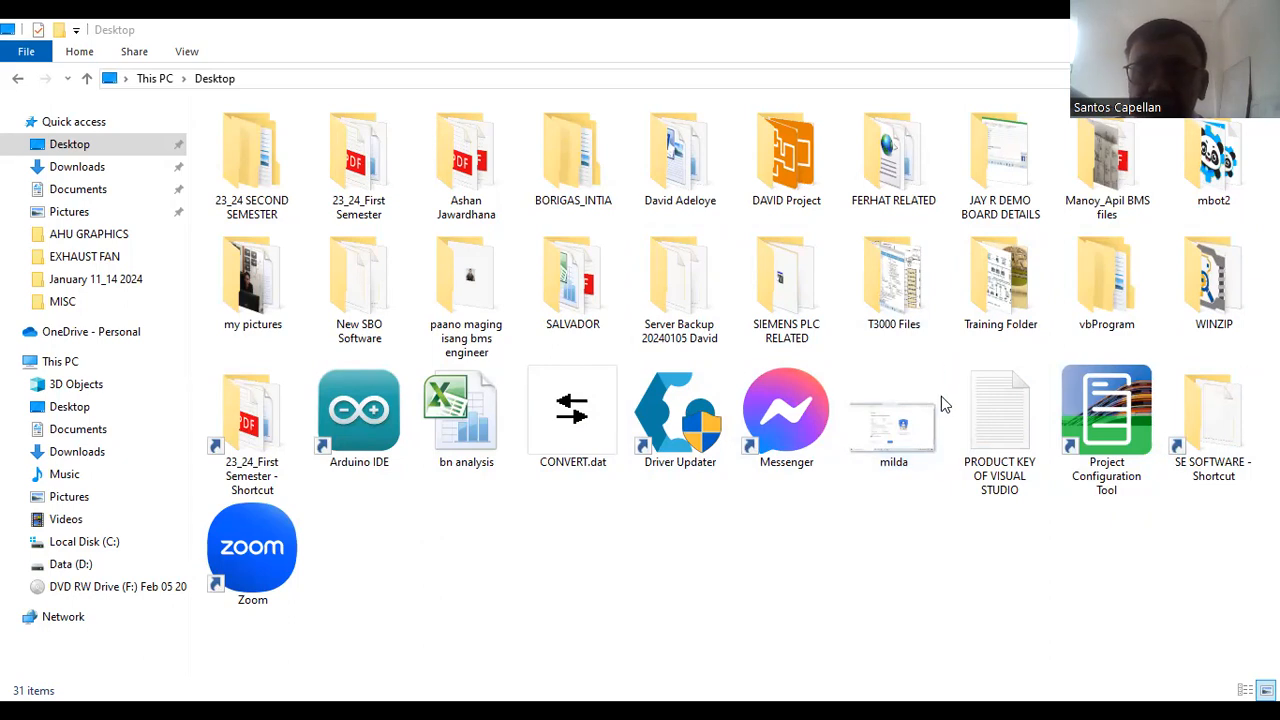
# - Launch the Project Configuration Tool and connect to the server at localhost on port 9091
pyautogui.click(1107, 400)
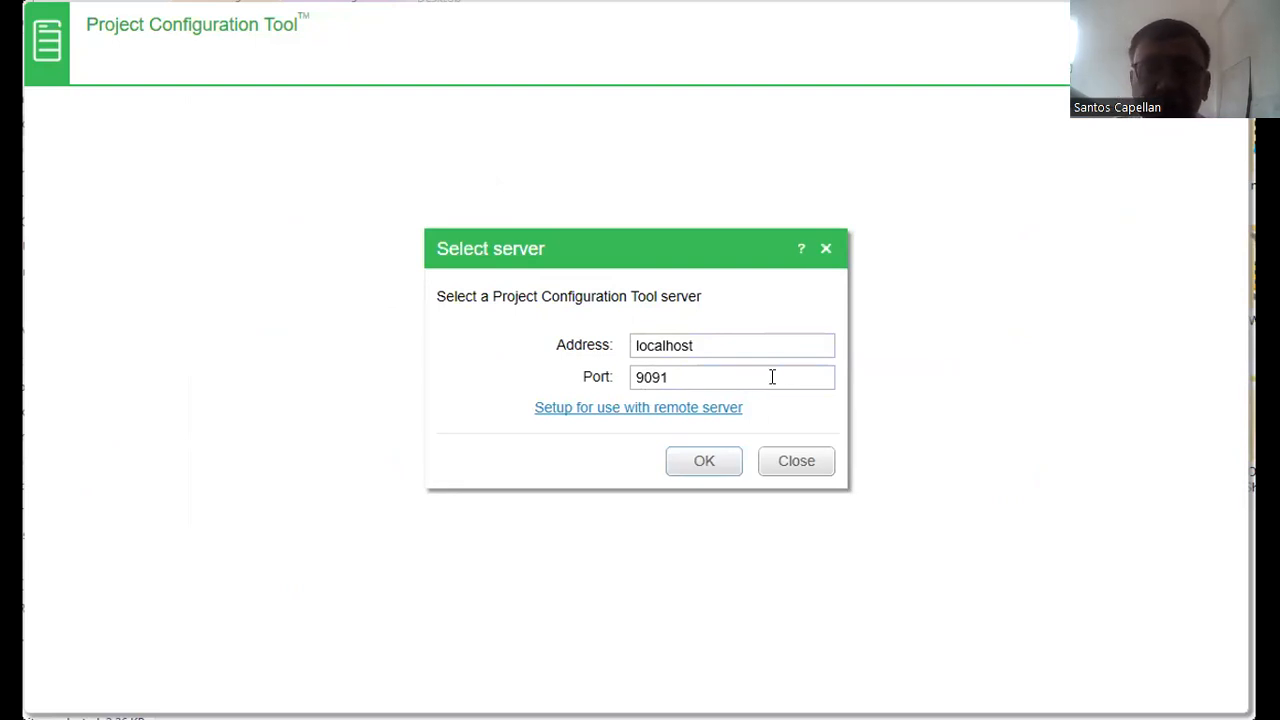
pyautogui.click(703, 463)
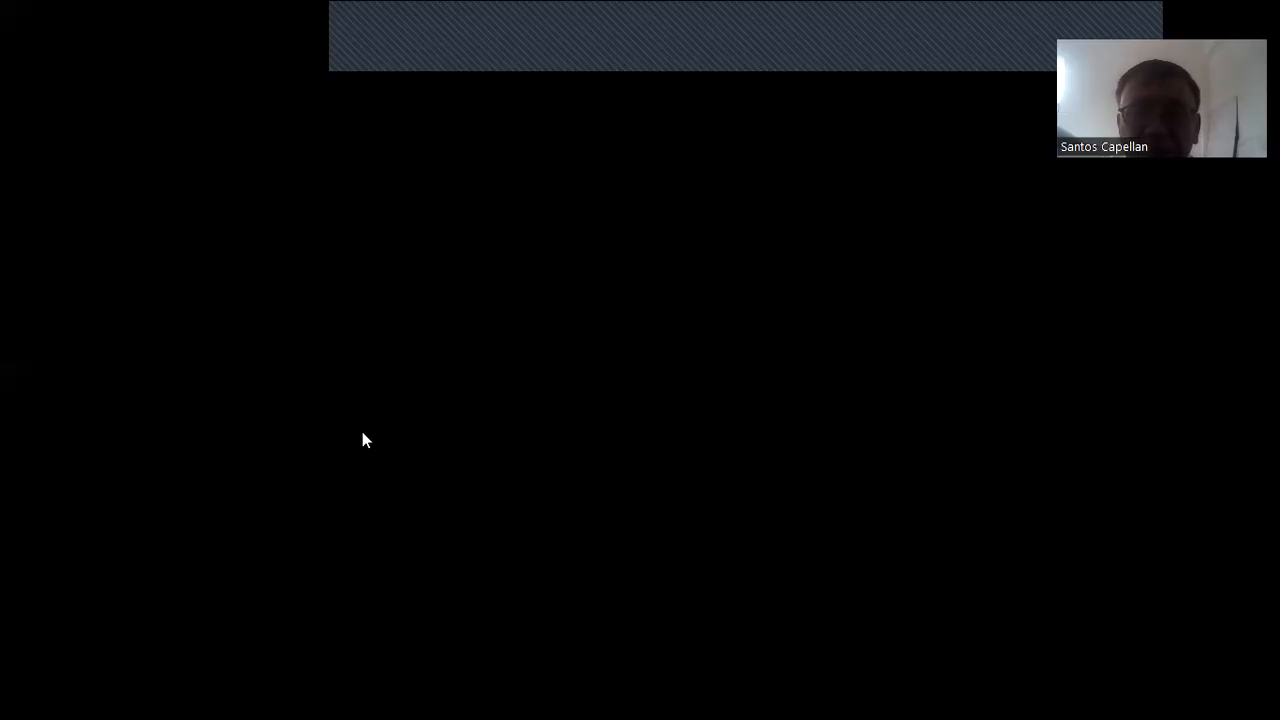
# - Open Task Manager and end the Microsoft Edge process to free up system memory
pyautogui.click(510, 276)
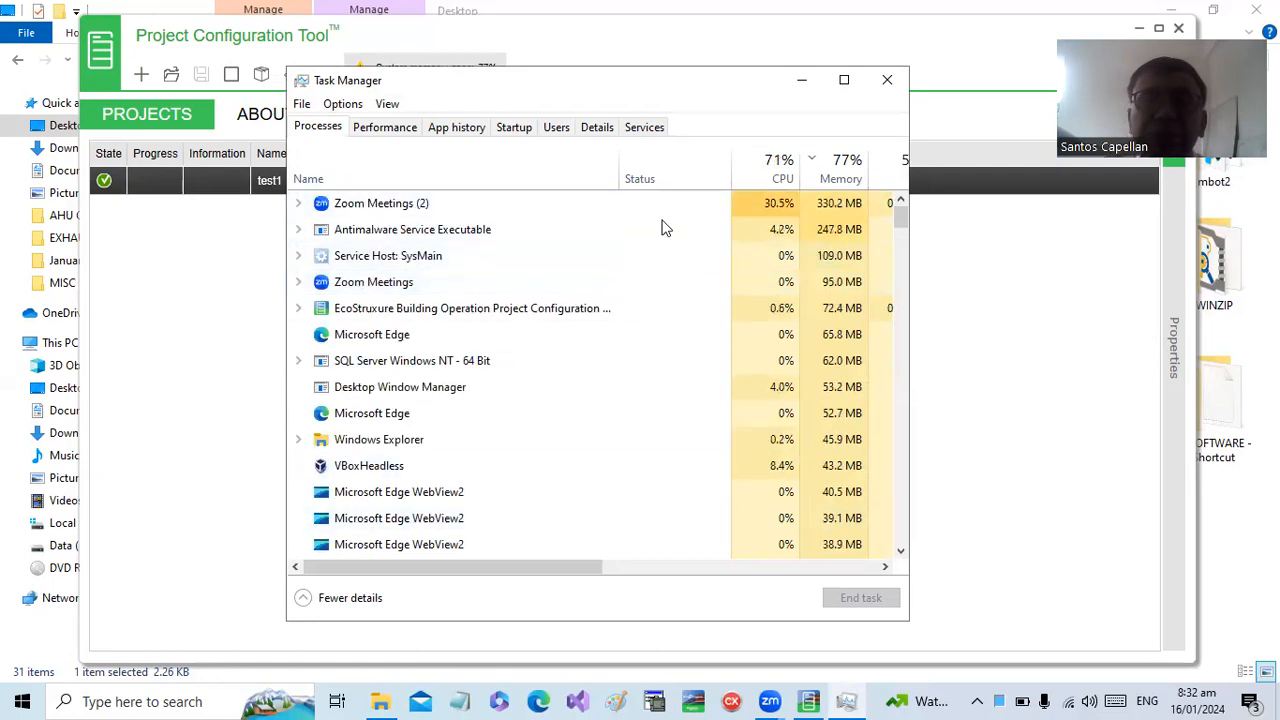
pyautogui.click(619, 90)
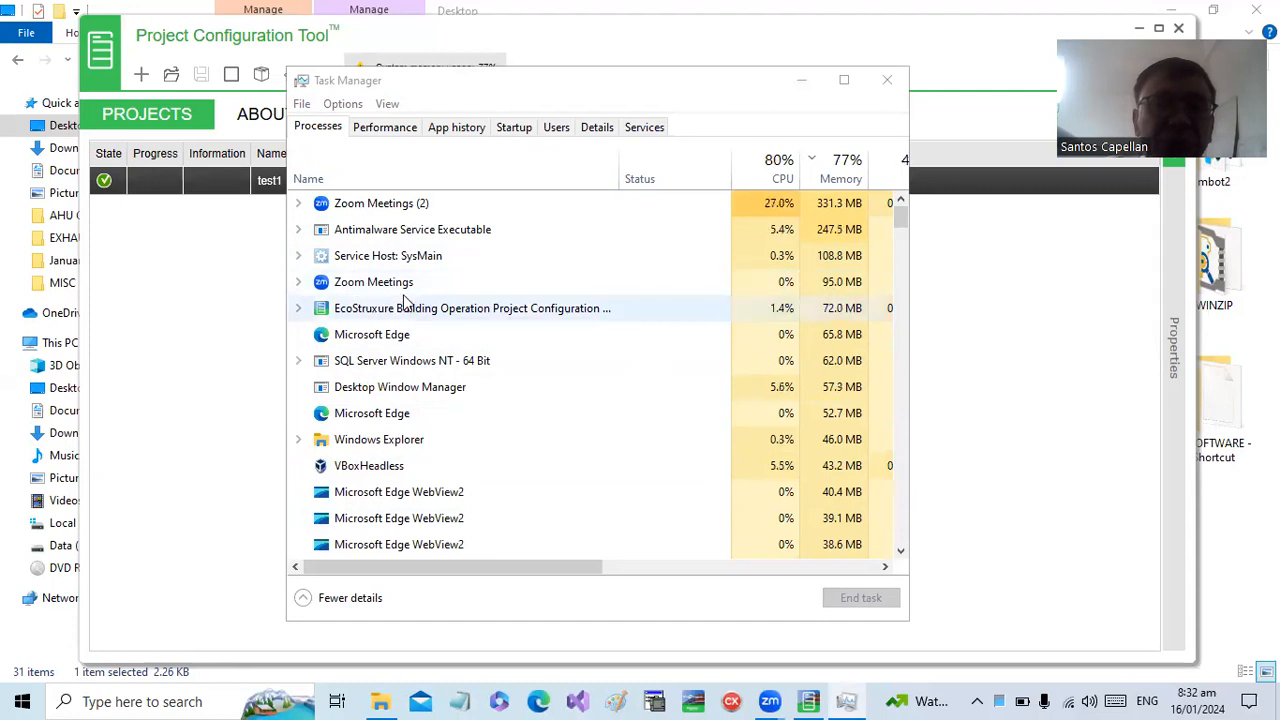
pyautogui.click(392, 340)
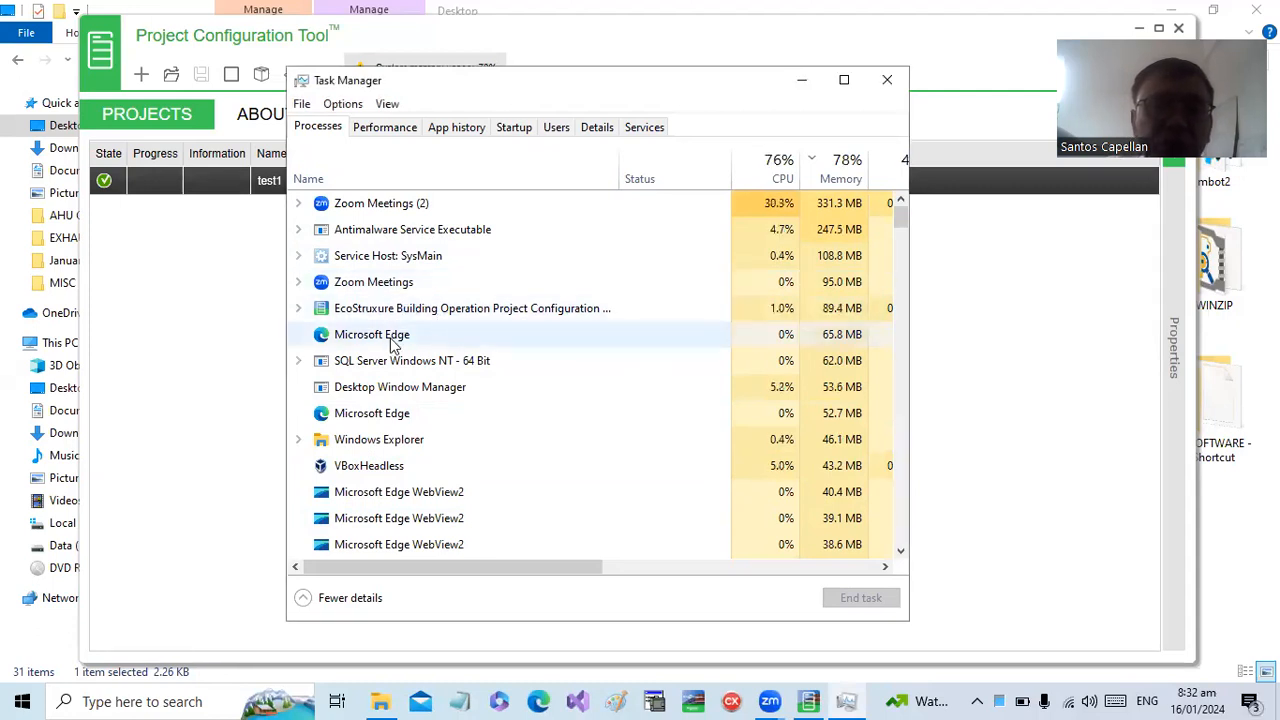
pyautogui.rightClick(393, 340)
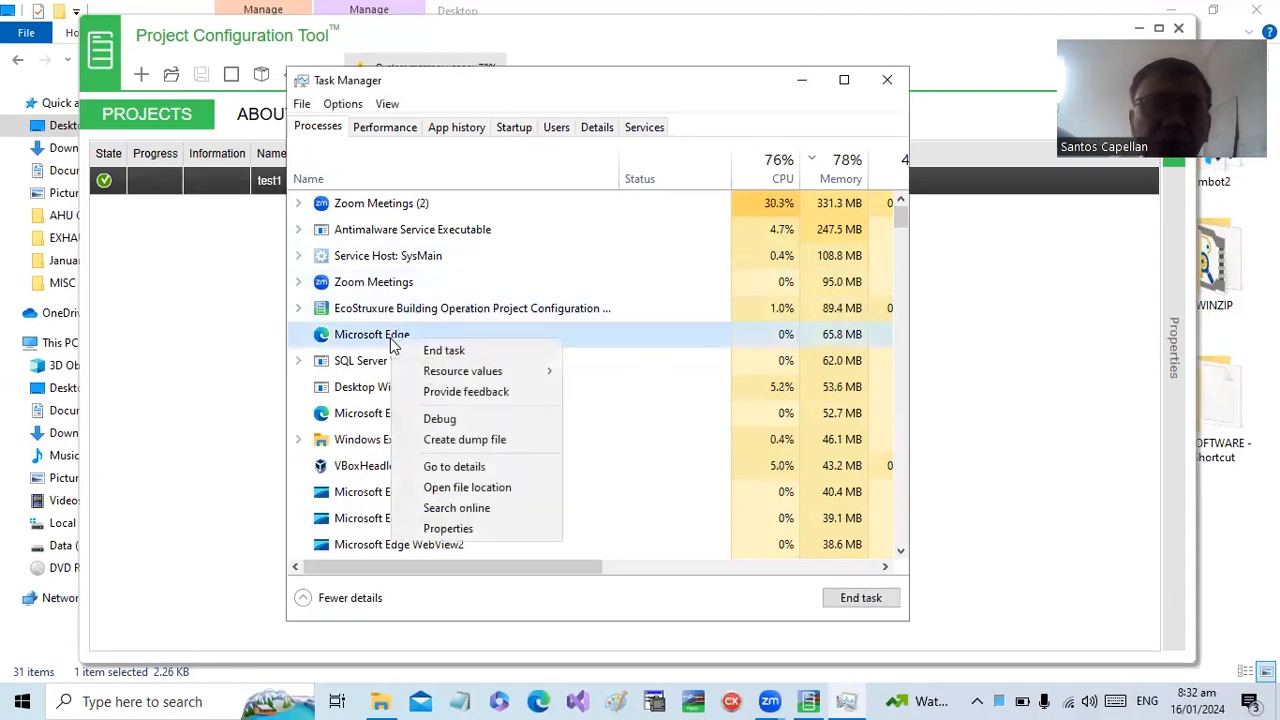
pyautogui.click(453, 350)
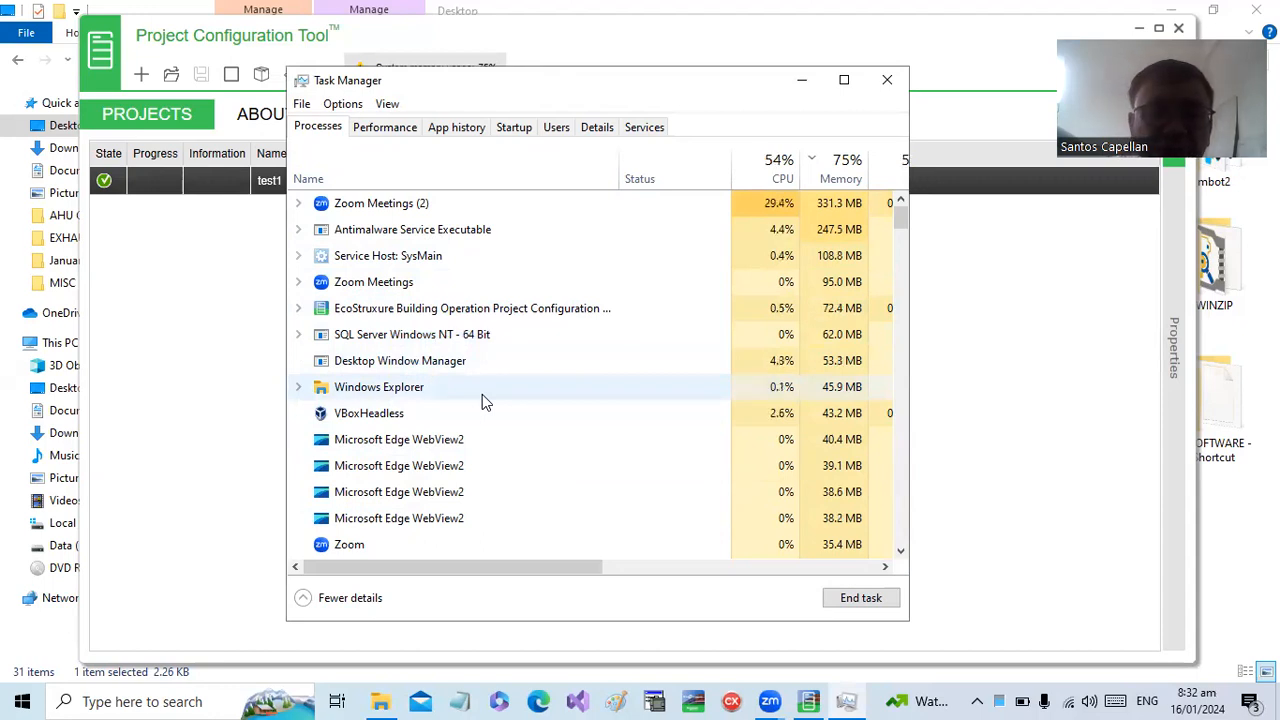
# - End several Microsoft Edge WebView2 processes in the process list and close Task Manager
pyautogui.rightClick(437, 439)
pyautogui.click(508, 449)
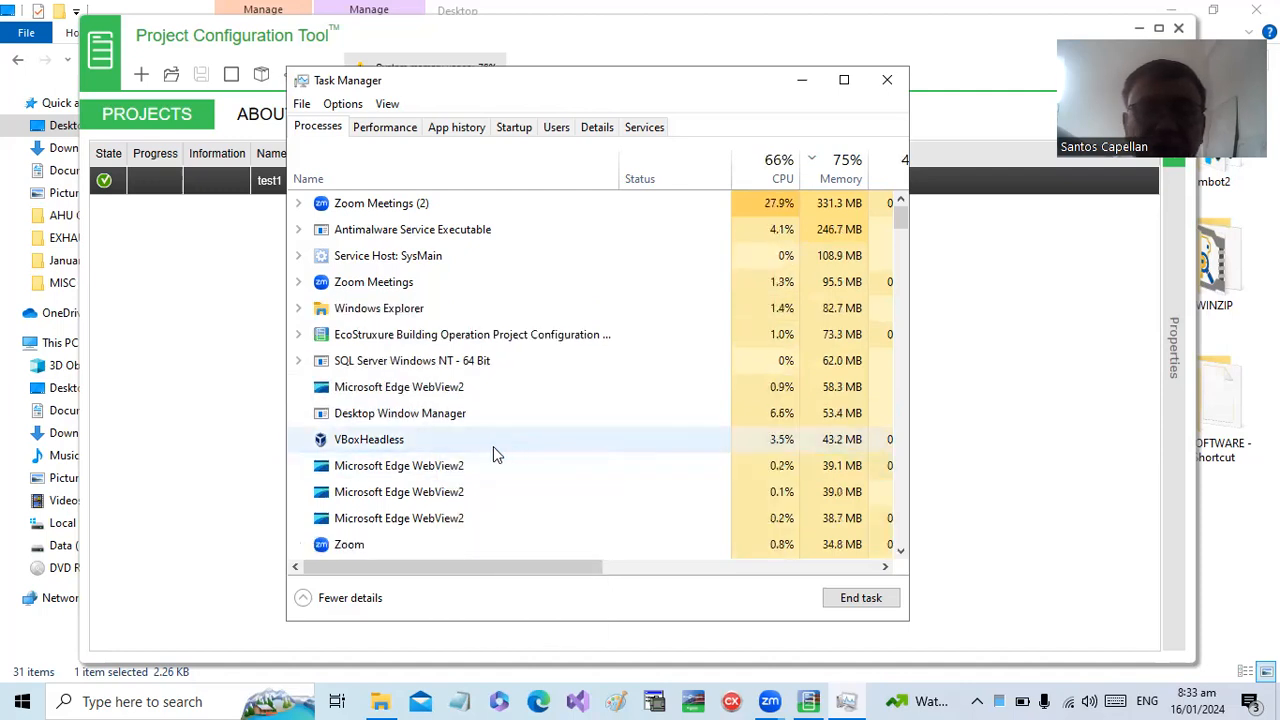
pyautogui.rightClick(437, 472)
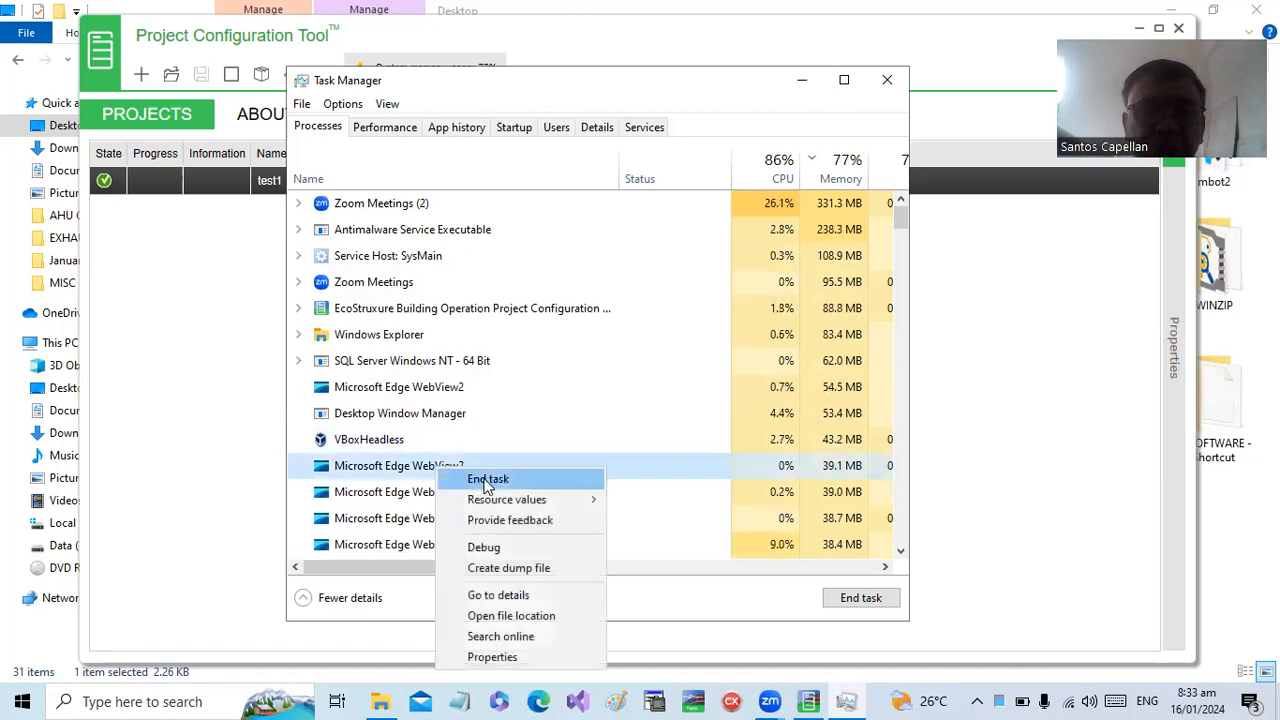
pyautogui.click(482, 478)
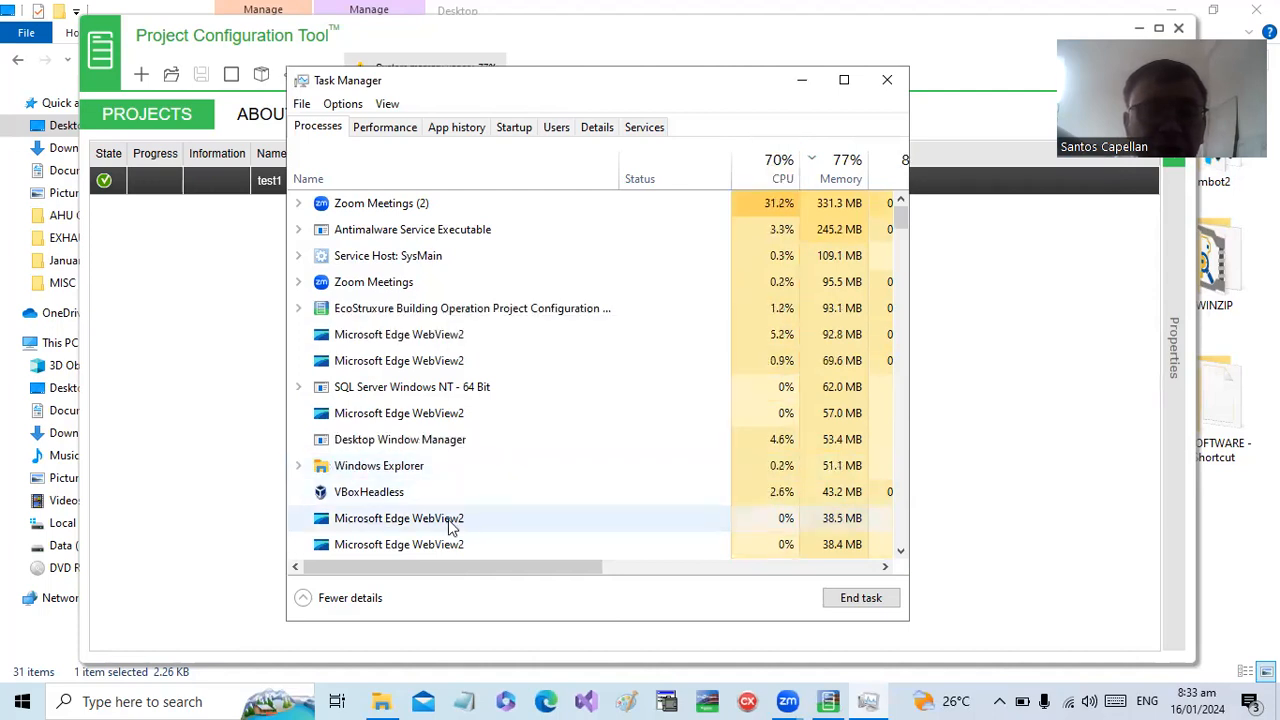
pyautogui.rightClick(450, 520)
pyautogui.click(510, 330)
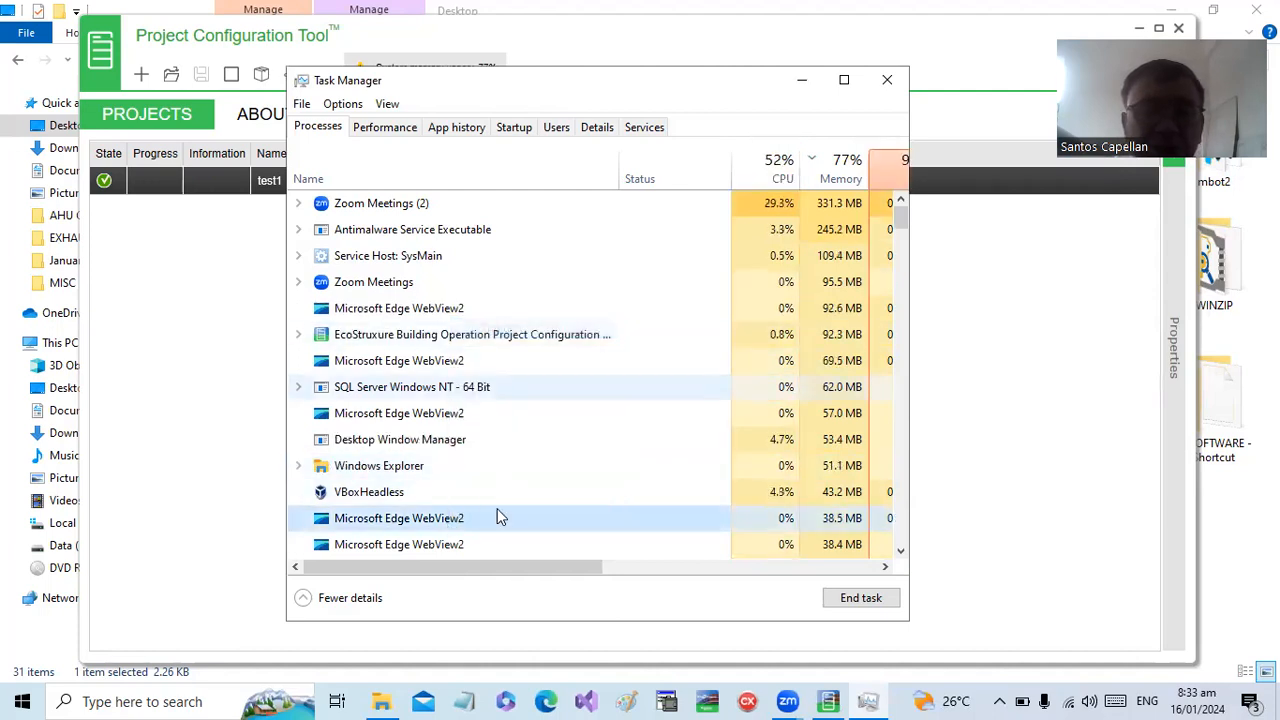
pyautogui.rightClick(455, 545)
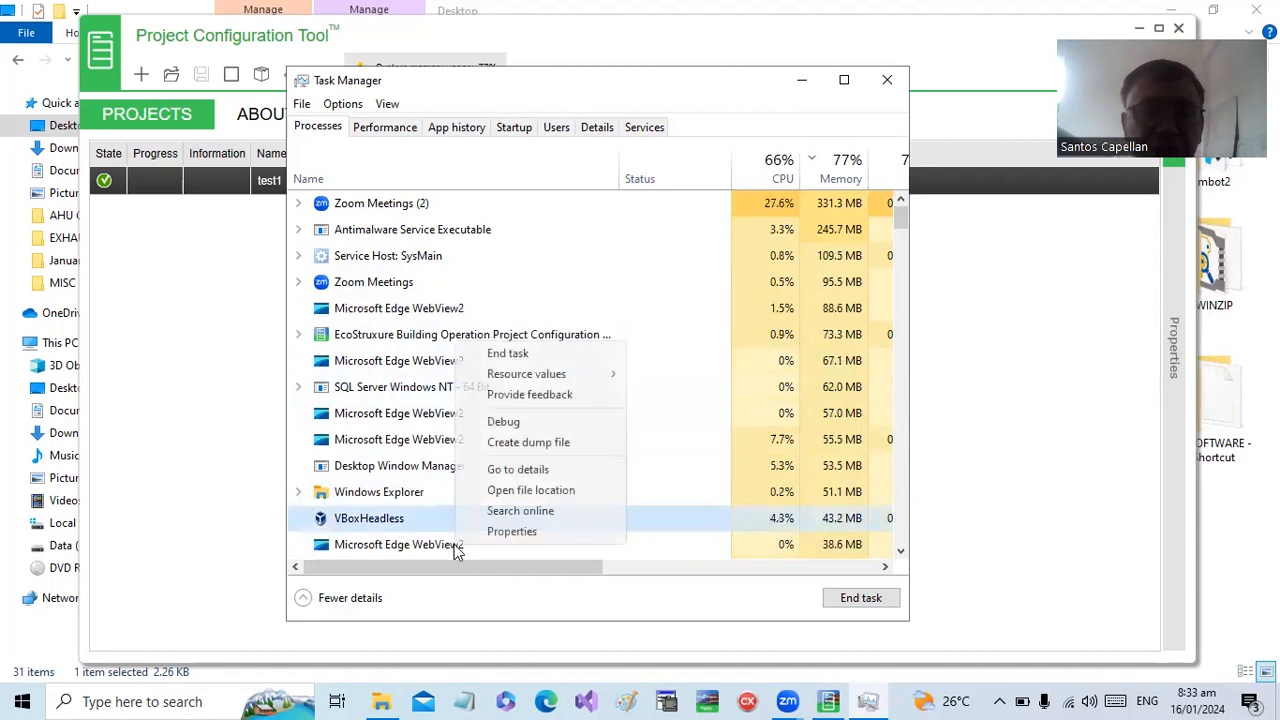
pyautogui.click(427, 550)
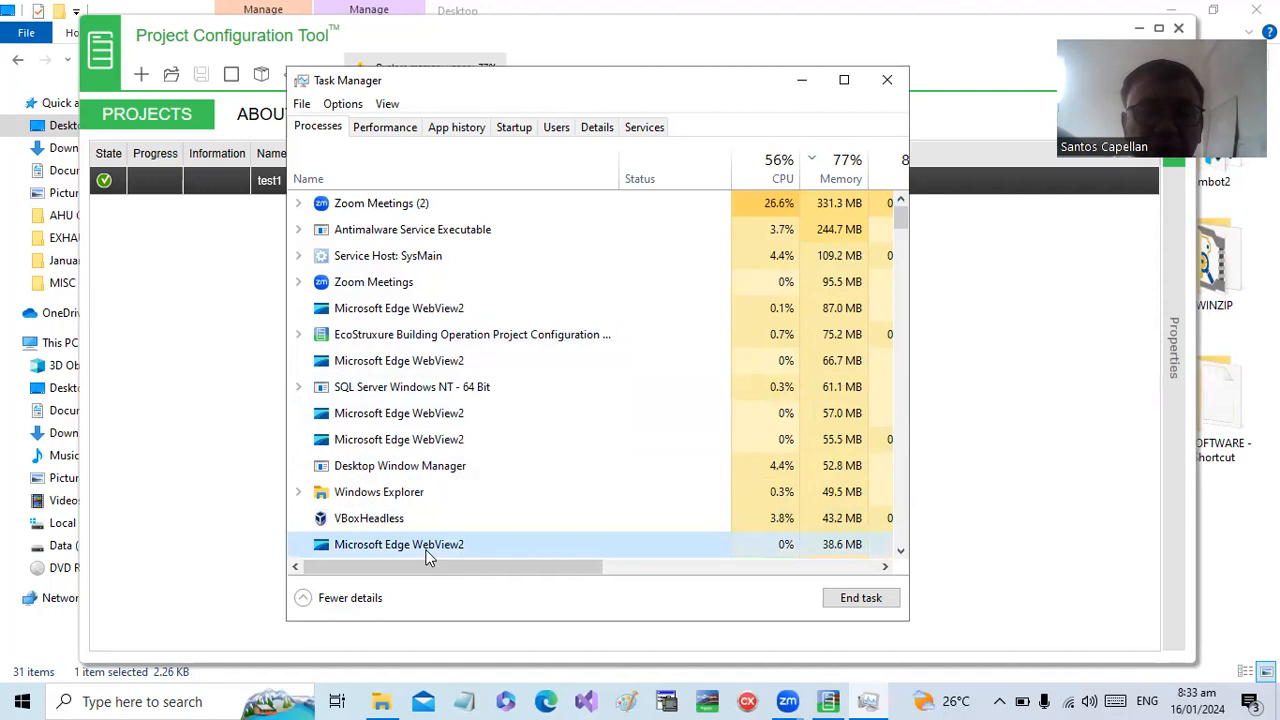
pyautogui.rightClick(427, 550)
pyautogui.click(551, 358)
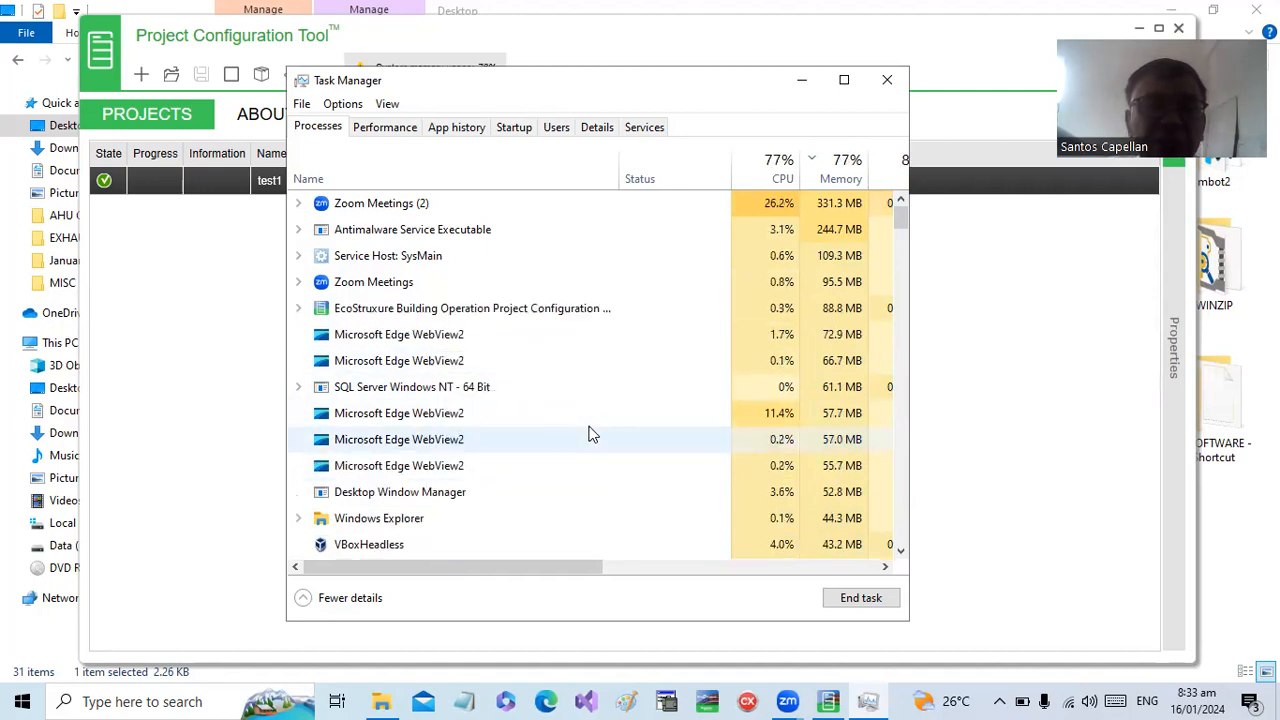
pyautogui.moveTo(907, 214); pyautogui.dragTo(917, 246)
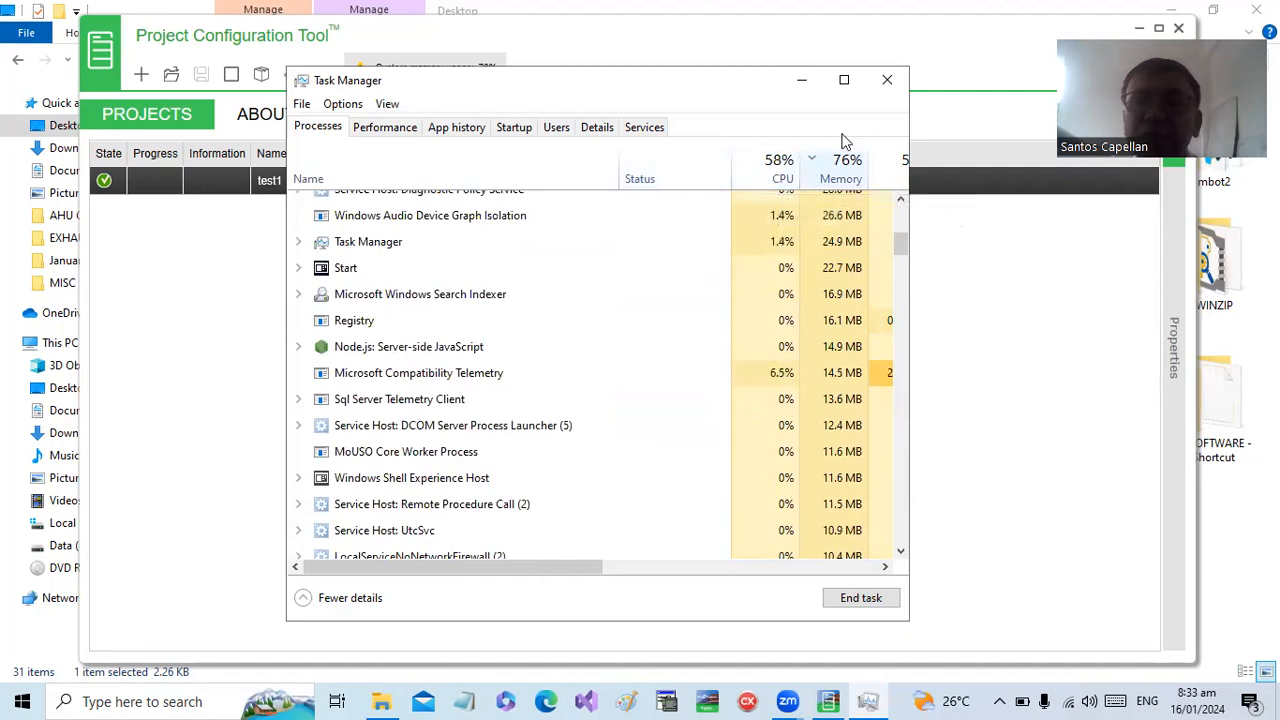
pyautogui.click(887, 88)
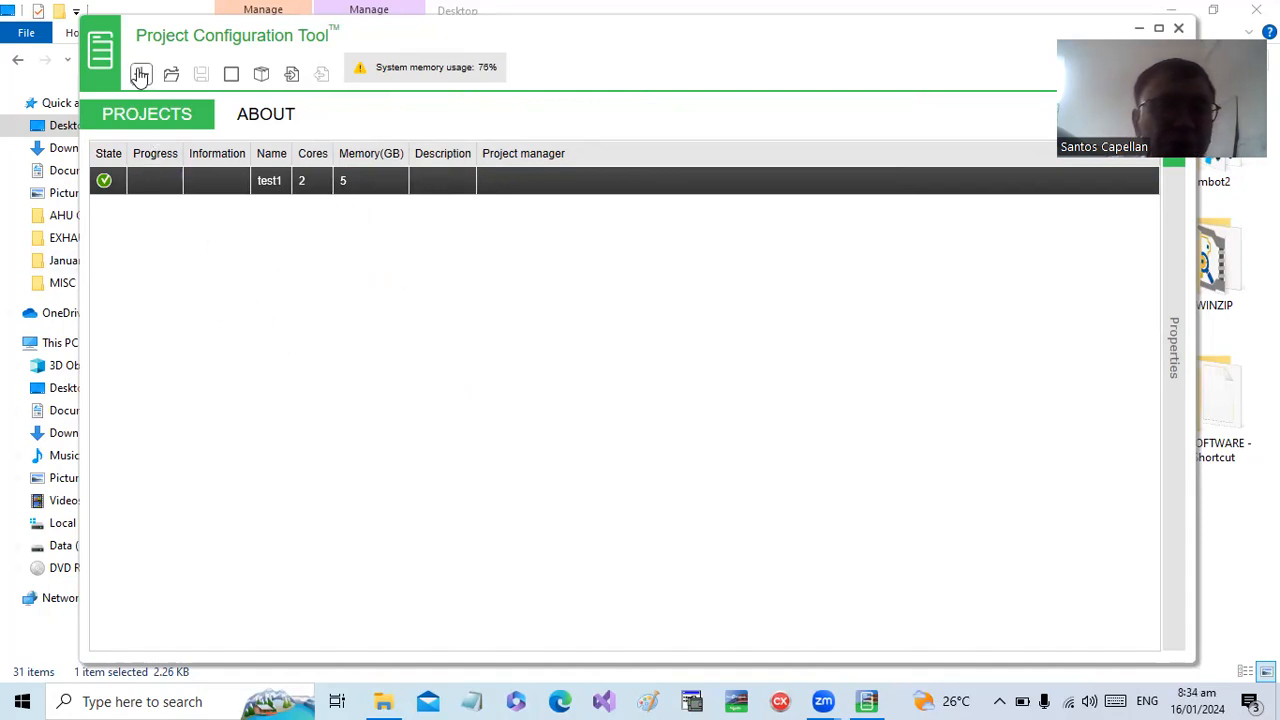
# - Create a project named NewProject with the default 2 cores and 5 GB of memory, and save it
pyautogui.click(208, 284)
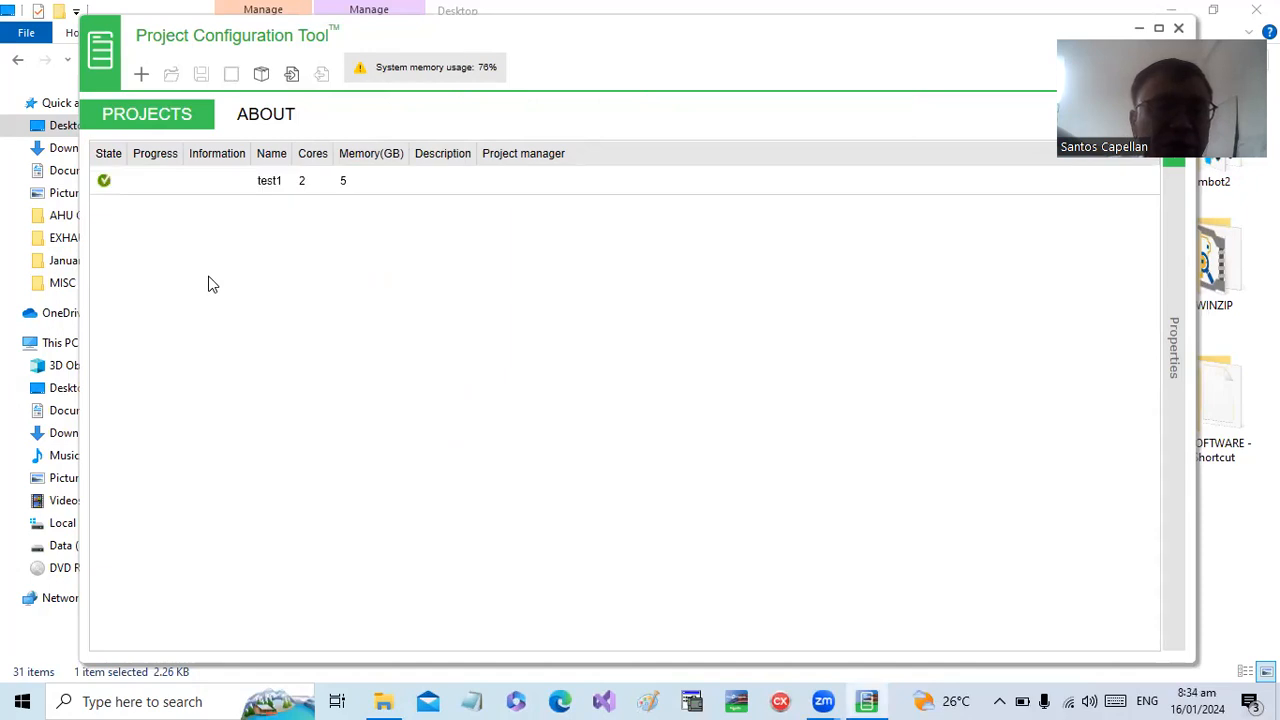
pyautogui.click(141, 75)
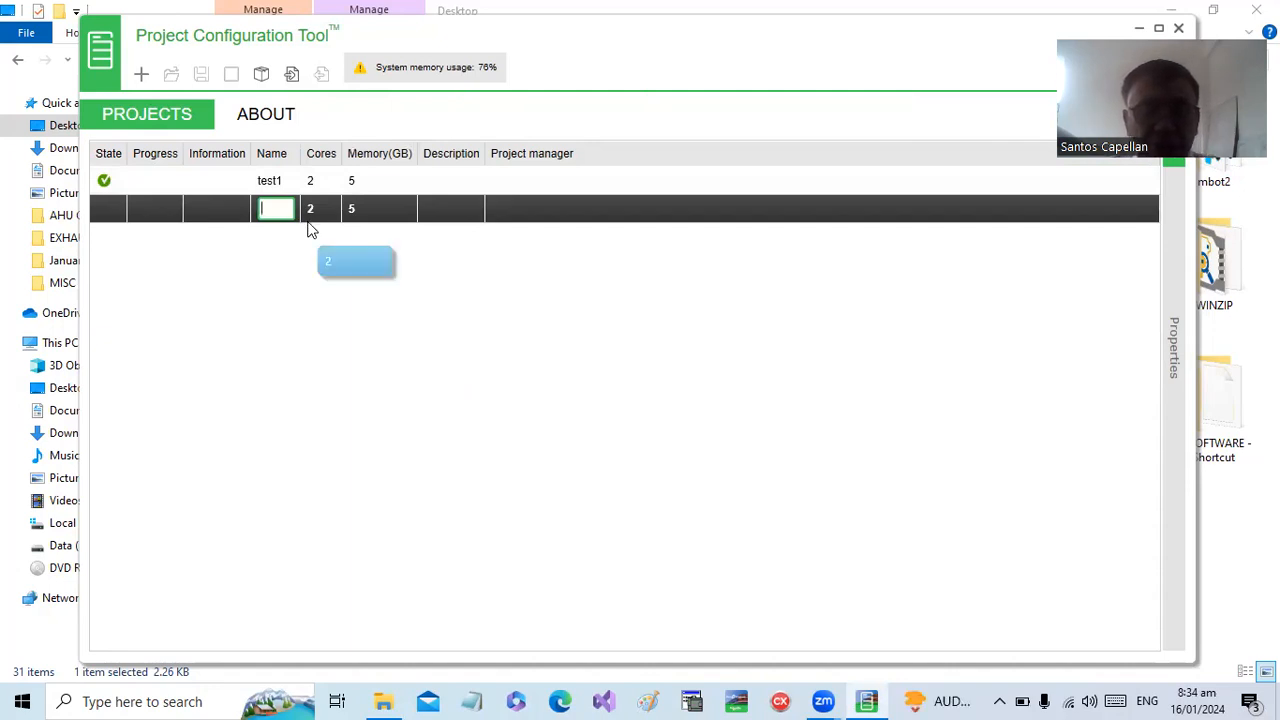
pyautogui.write('test2')
pyautogui.press('BackSpace')
pyautogui.press('BackSpace')
pyautogui.press('BackSpace')
pyautogui.press('BackSpace')
pyautogui.press('BackSpace')
pyautogui.write('Ne')
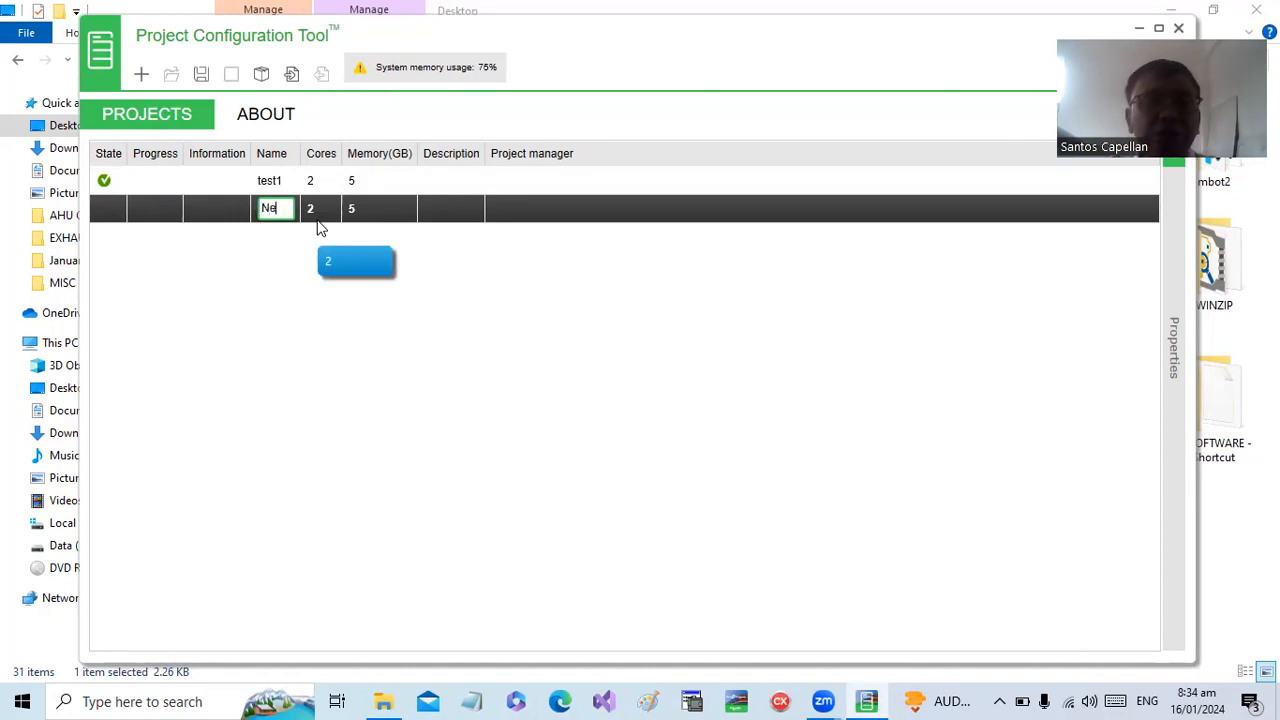
pyautogui.write('wProje')
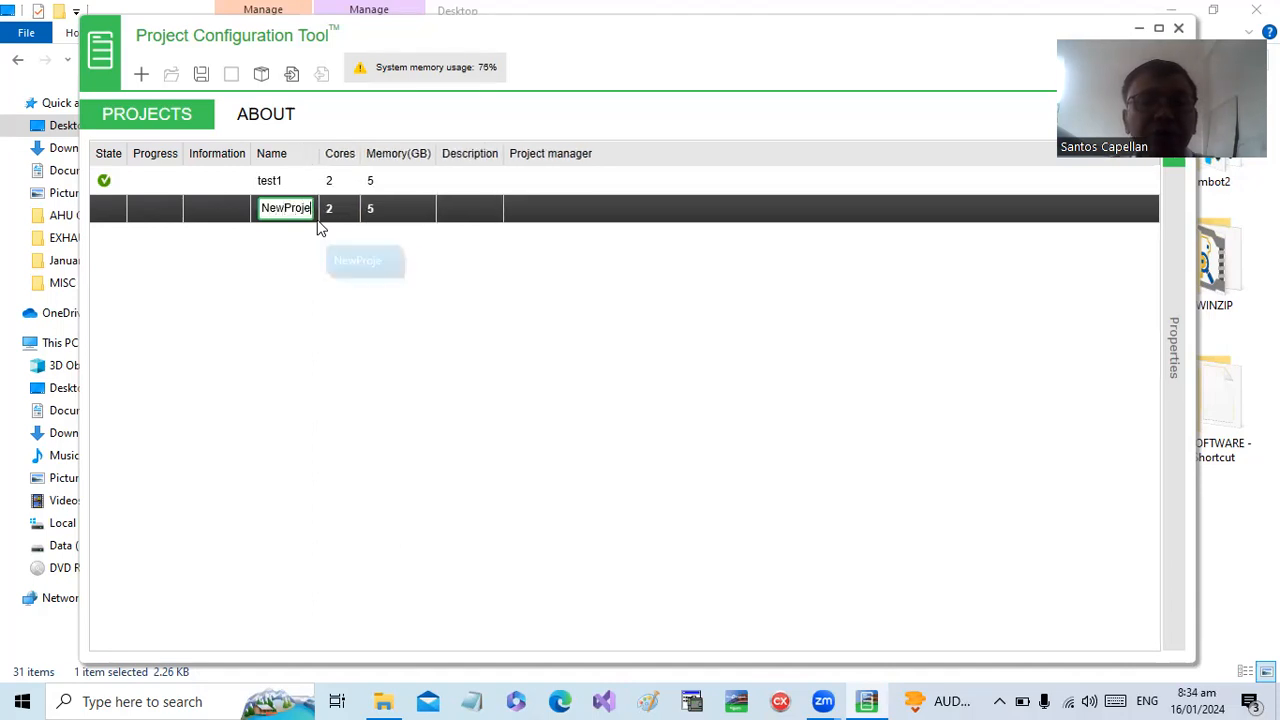
pyautogui.write('ct')
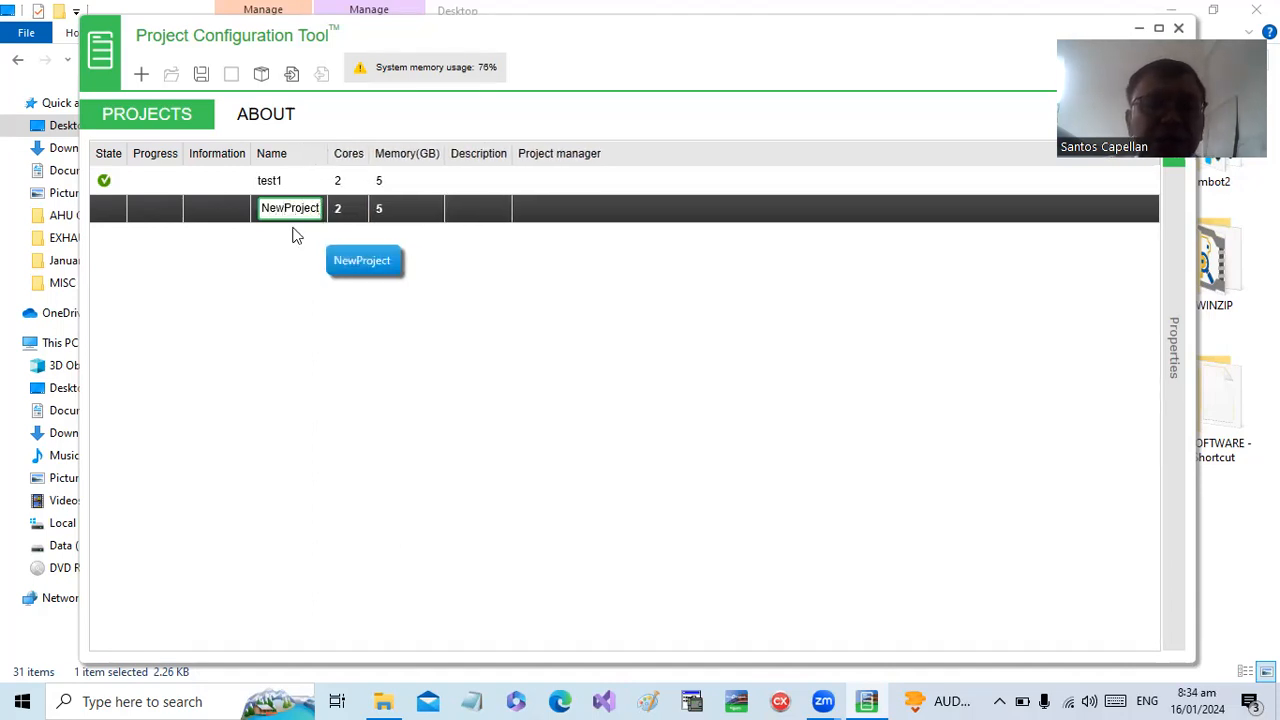
pyautogui.press('Return')
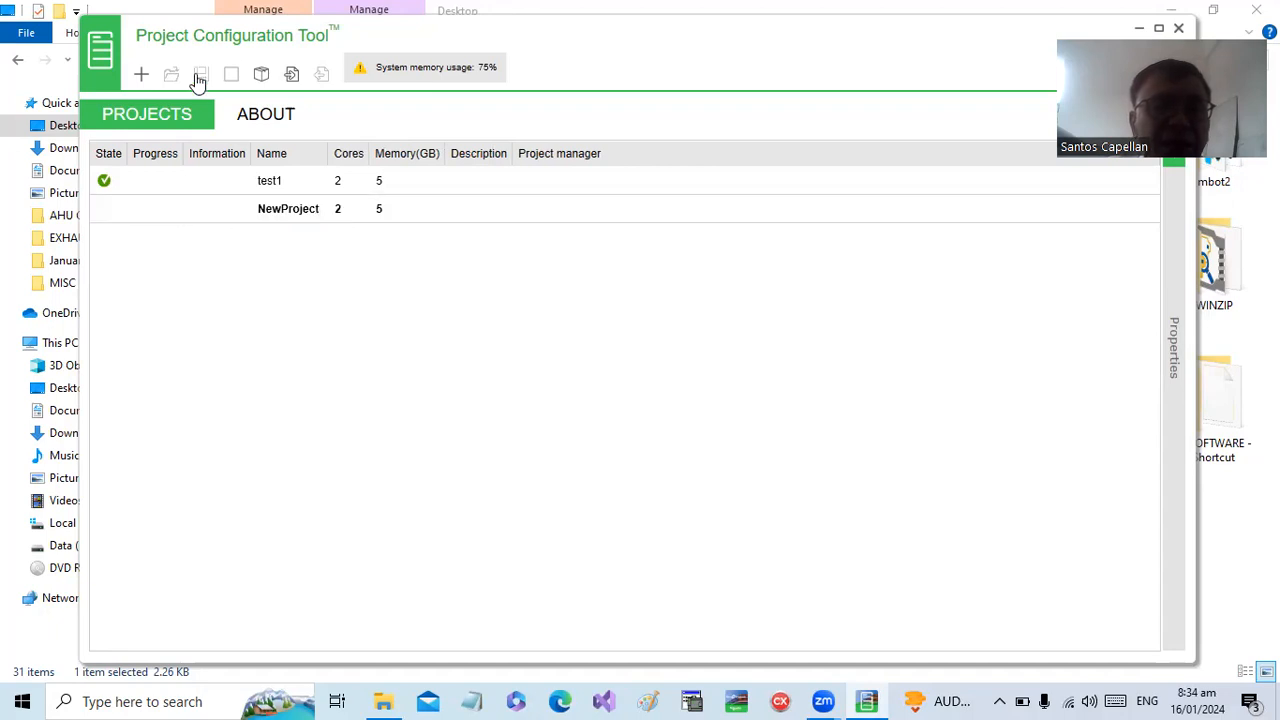
pyautogui.click(200, 75)
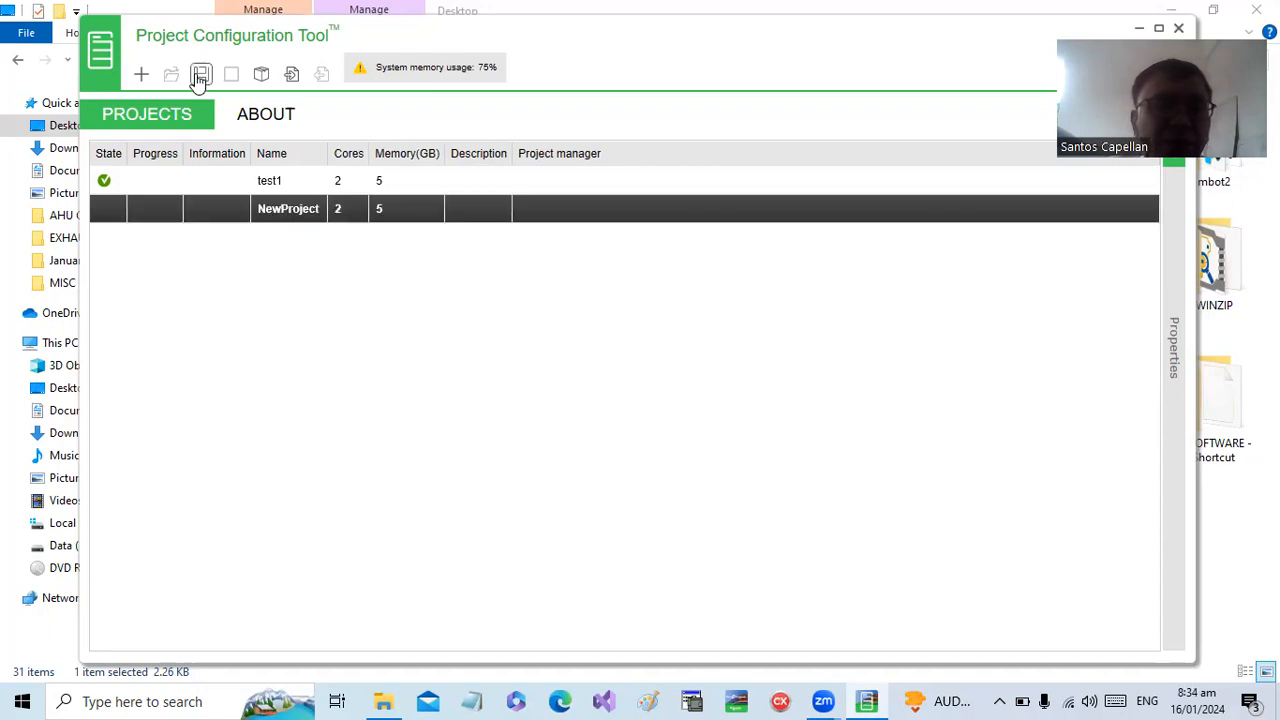
pyautogui.click(200, 76)
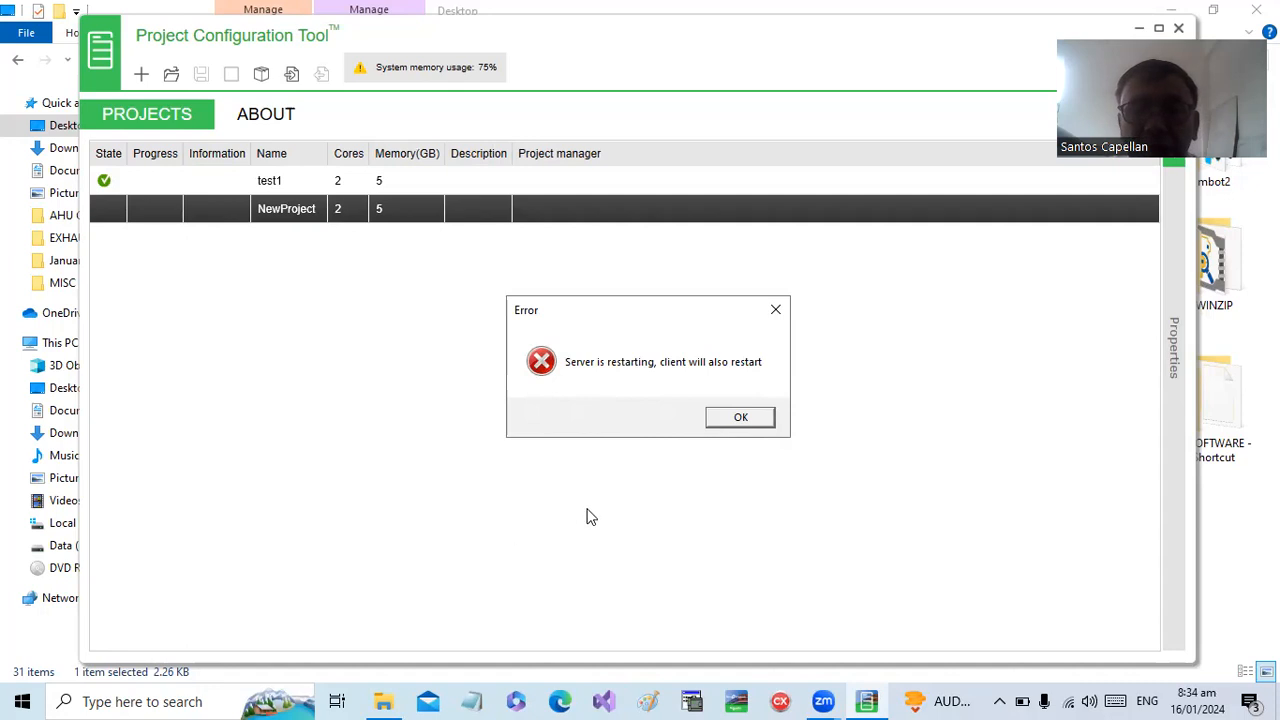
# - Acknowledge the server restart error and reconnect to the Project Configuration Tool server at localhost on port 9091
pyautogui.click(738, 418)
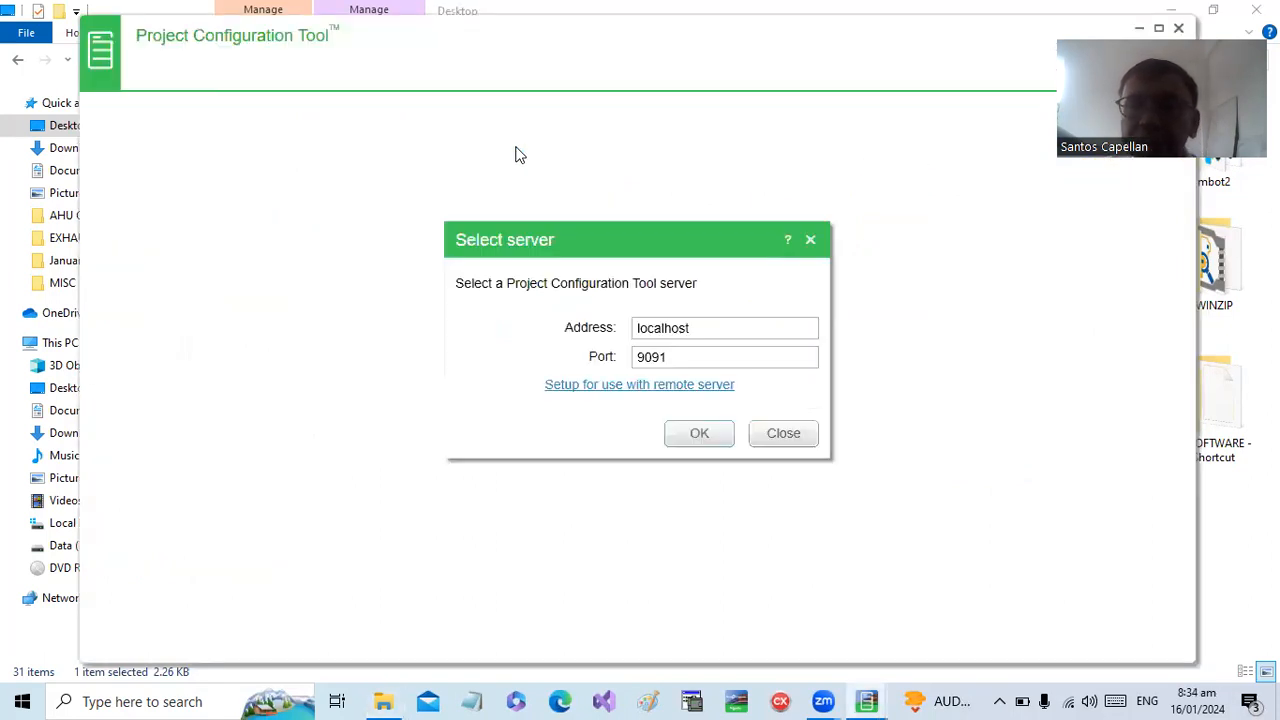
pyautogui.click(696, 437)
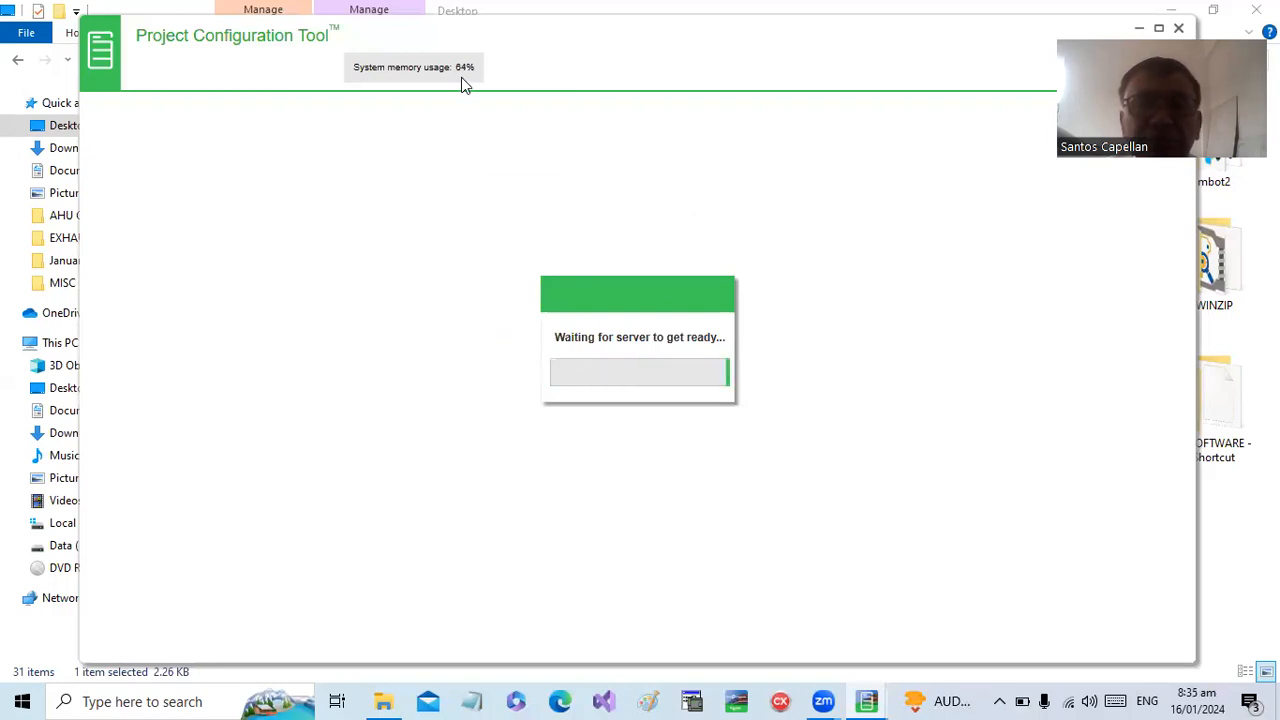
pyautogui.moveTo(461, 77)
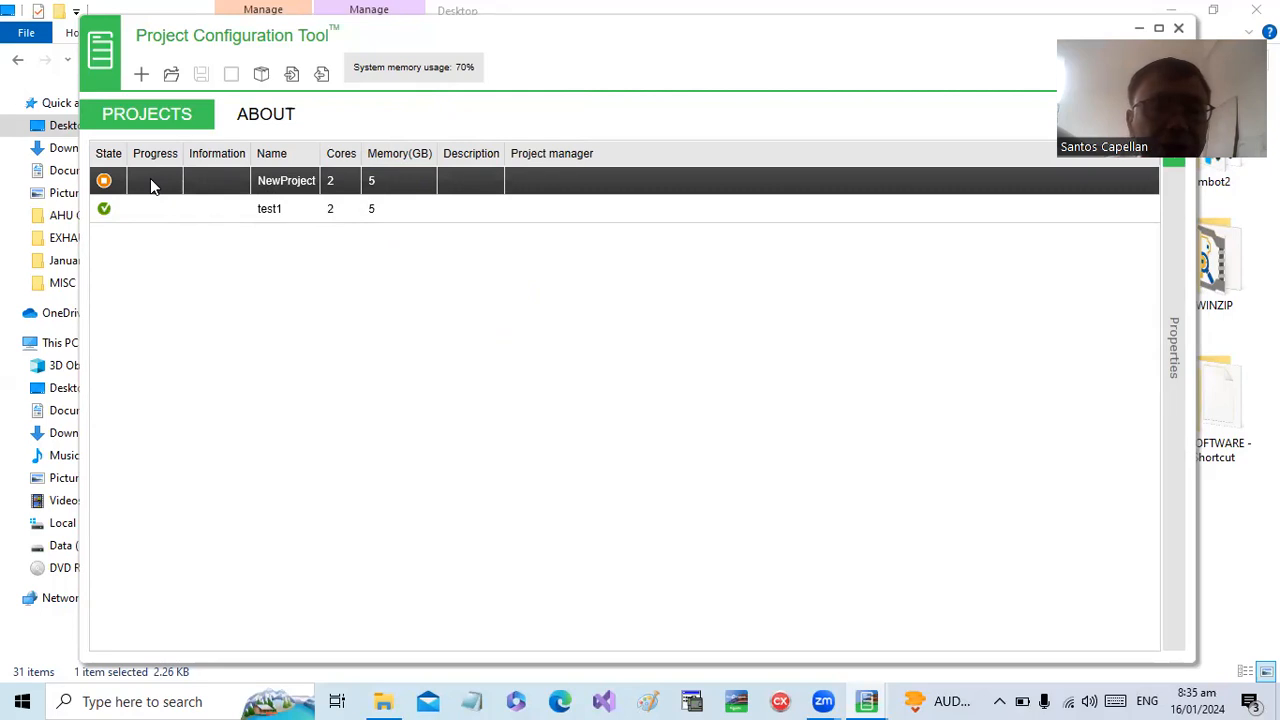
# - Delete the project NewProject from the project list and confirm the deletion
pyautogui.rightClick(150, 185)
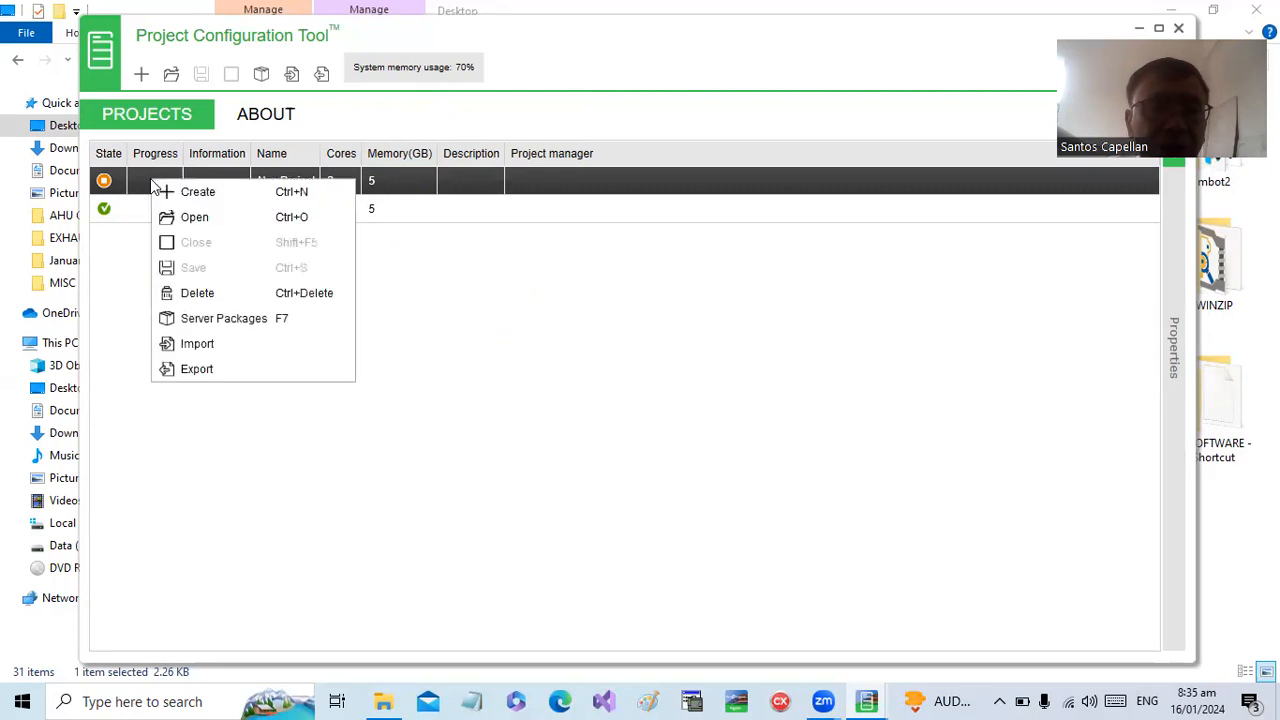
pyautogui.click(213, 296)
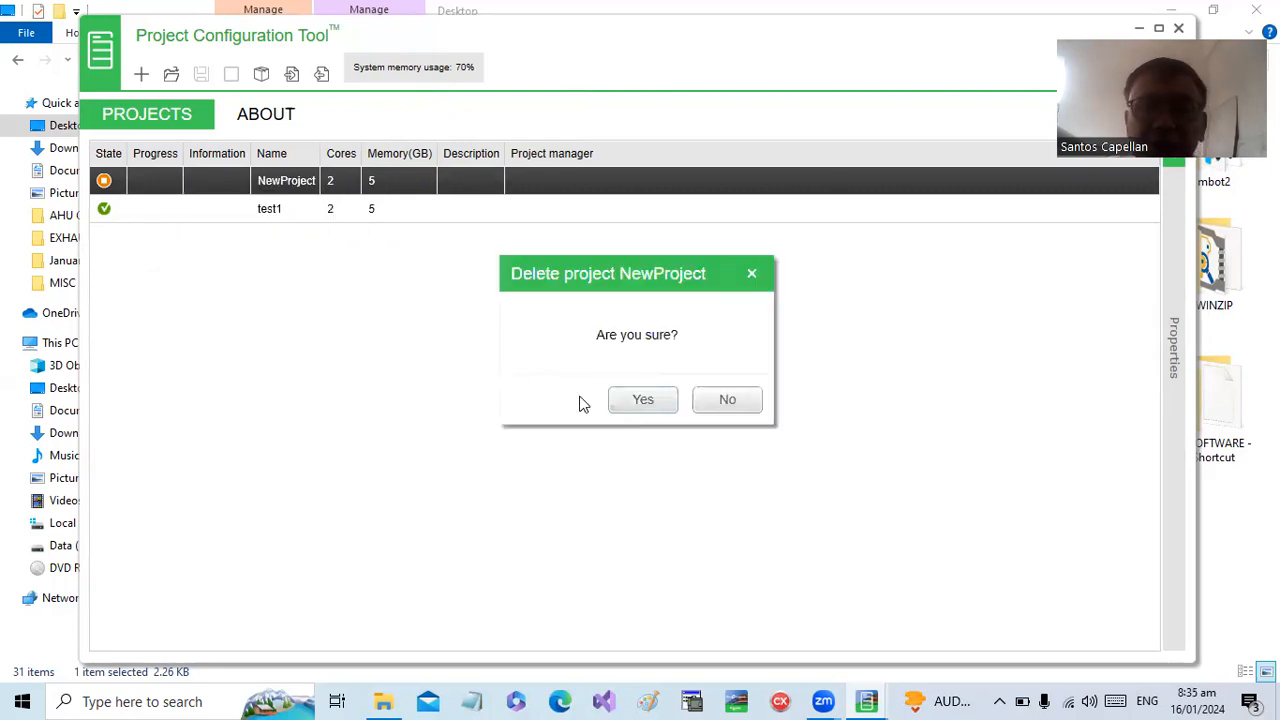
pyautogui.click(647, 401)
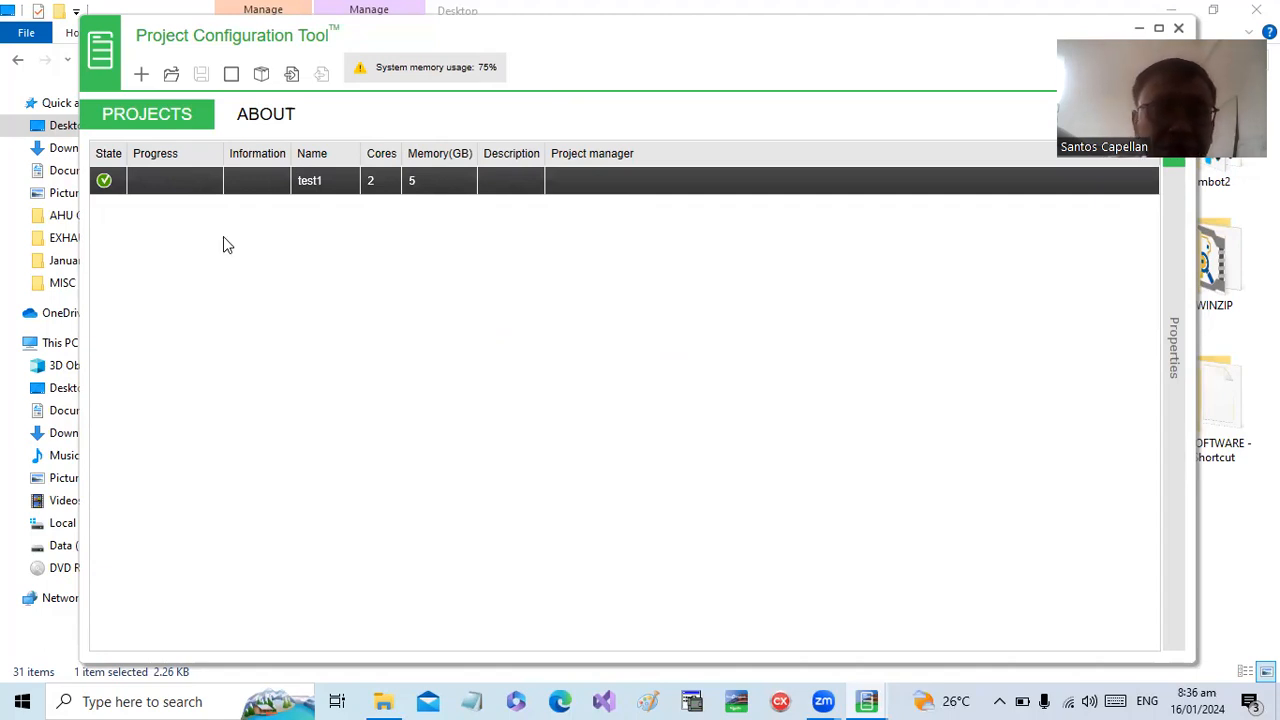
# - Open the test1 project and display the properties of Server_01 beside its server list
pyautogui.rightClick(189, 184)
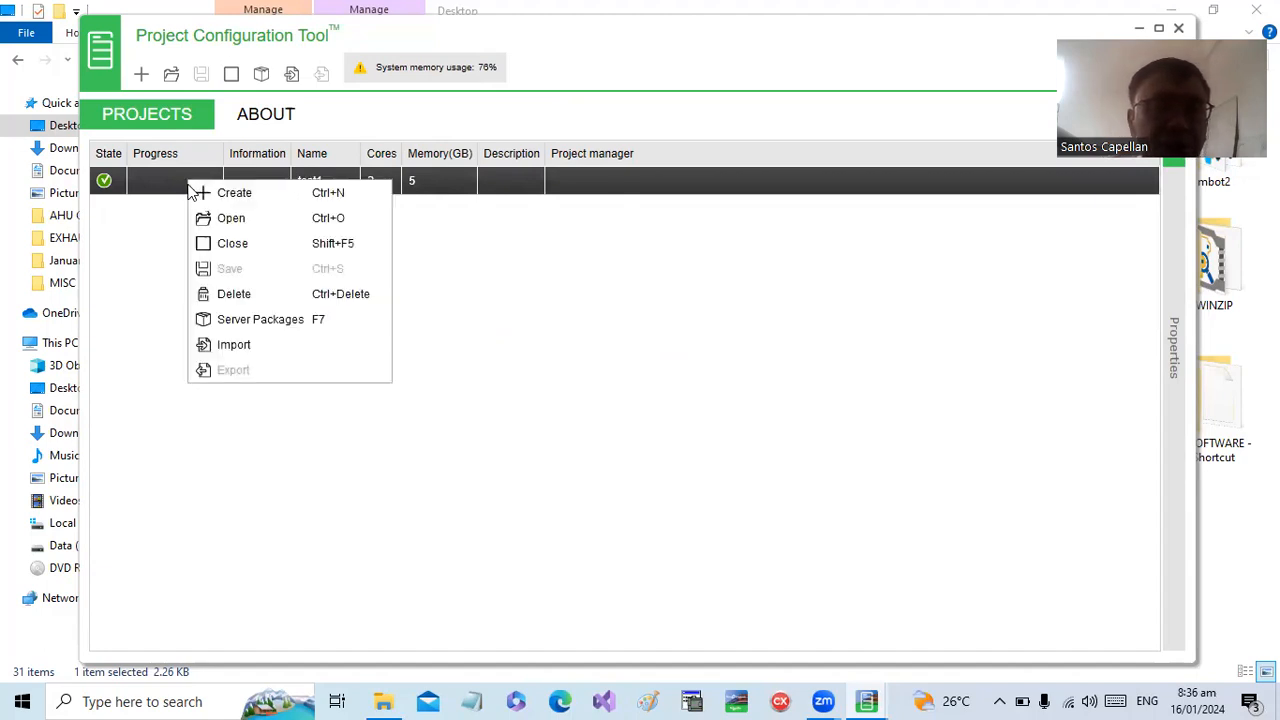
pyautogui.click(239, 221)
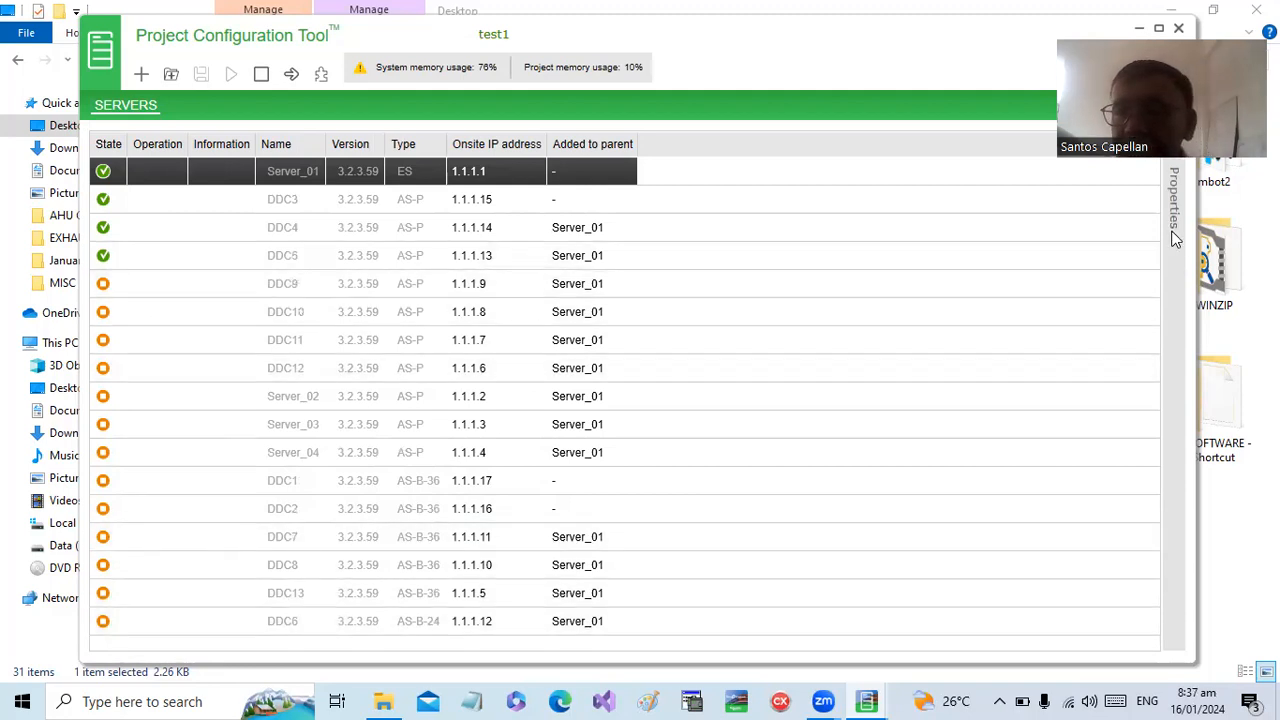
pyautogui.click(1174, 266)
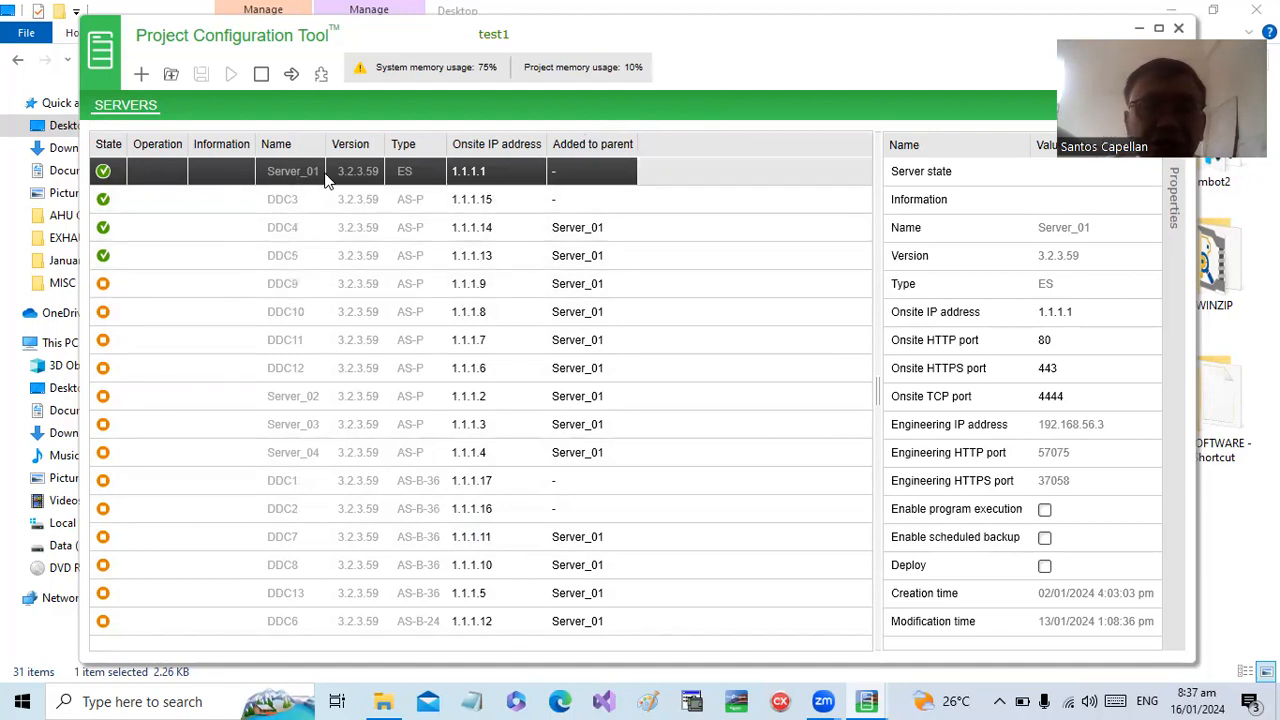
pyautogui.moveTo(318, 176); pyautogui.dragTo(583, 257)
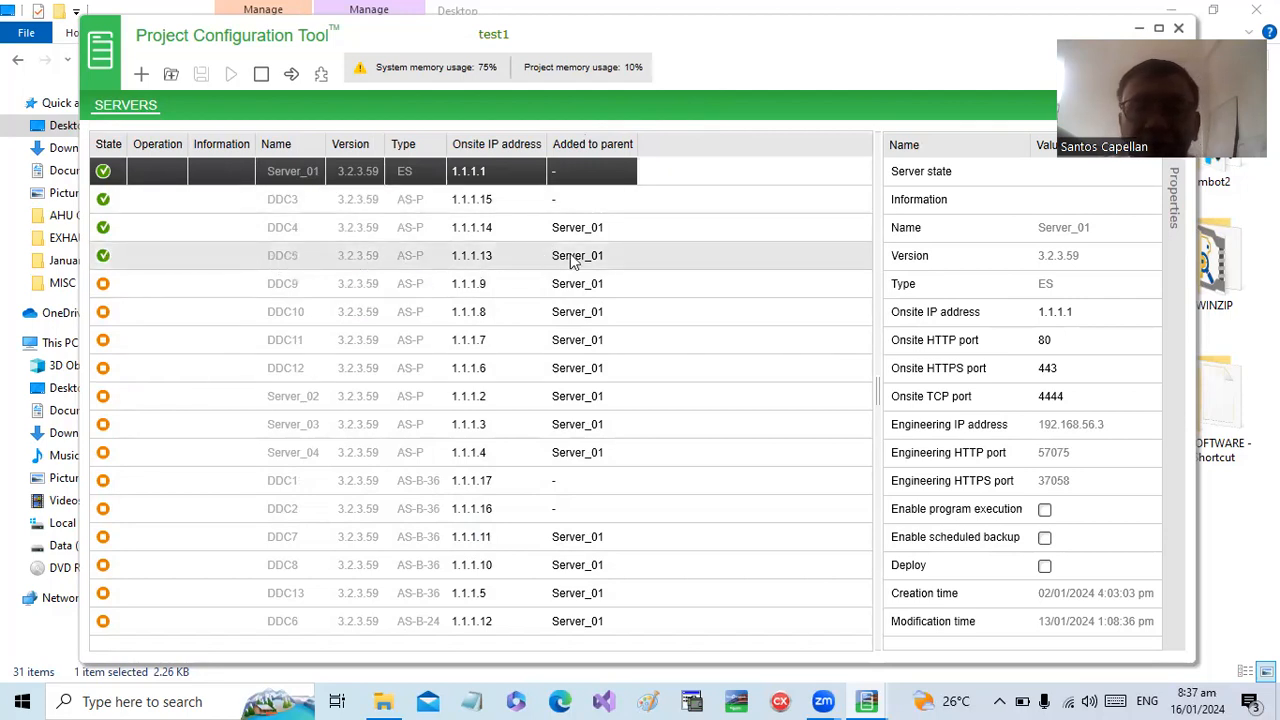
pyautogui.moveTo(457, 255); pyautogui.dragTo(457, 253)
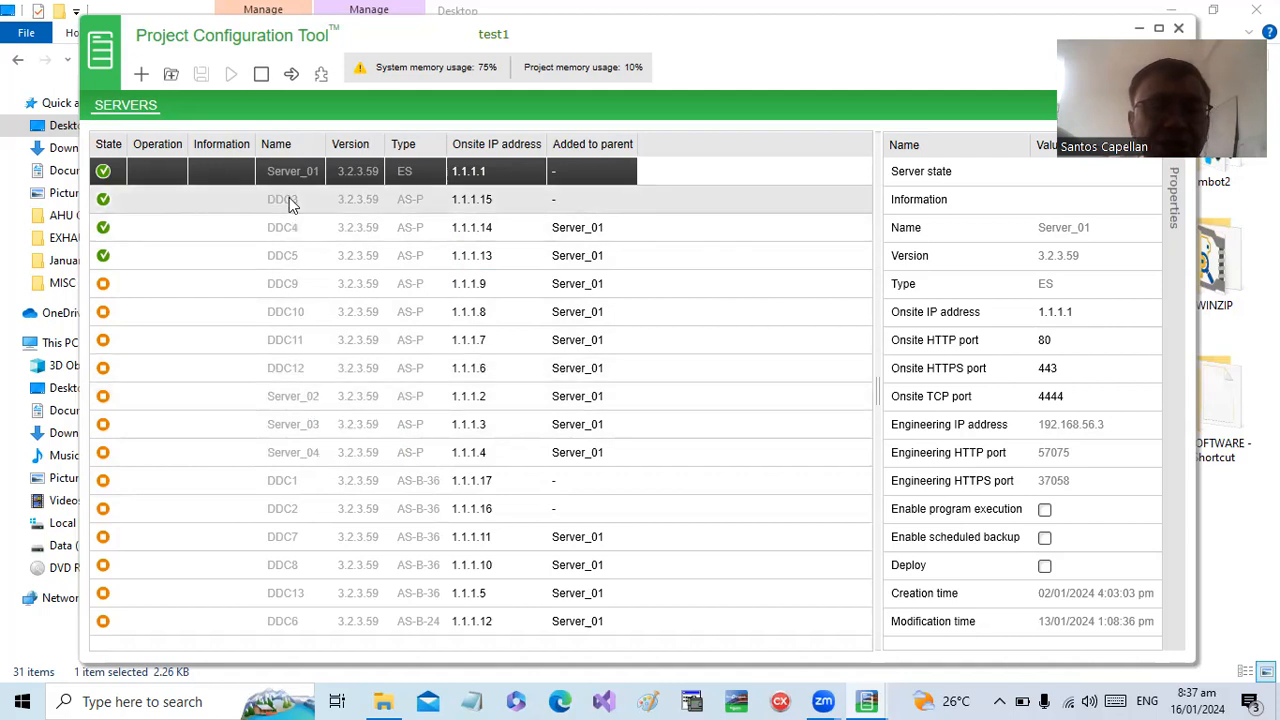
# - Open WorkStation in Engineering mode for server DDC3 and switch to the Building Operation WorkStation window
pyautogui.click(200, 213)
pyautogui.rightClick(200, 213)
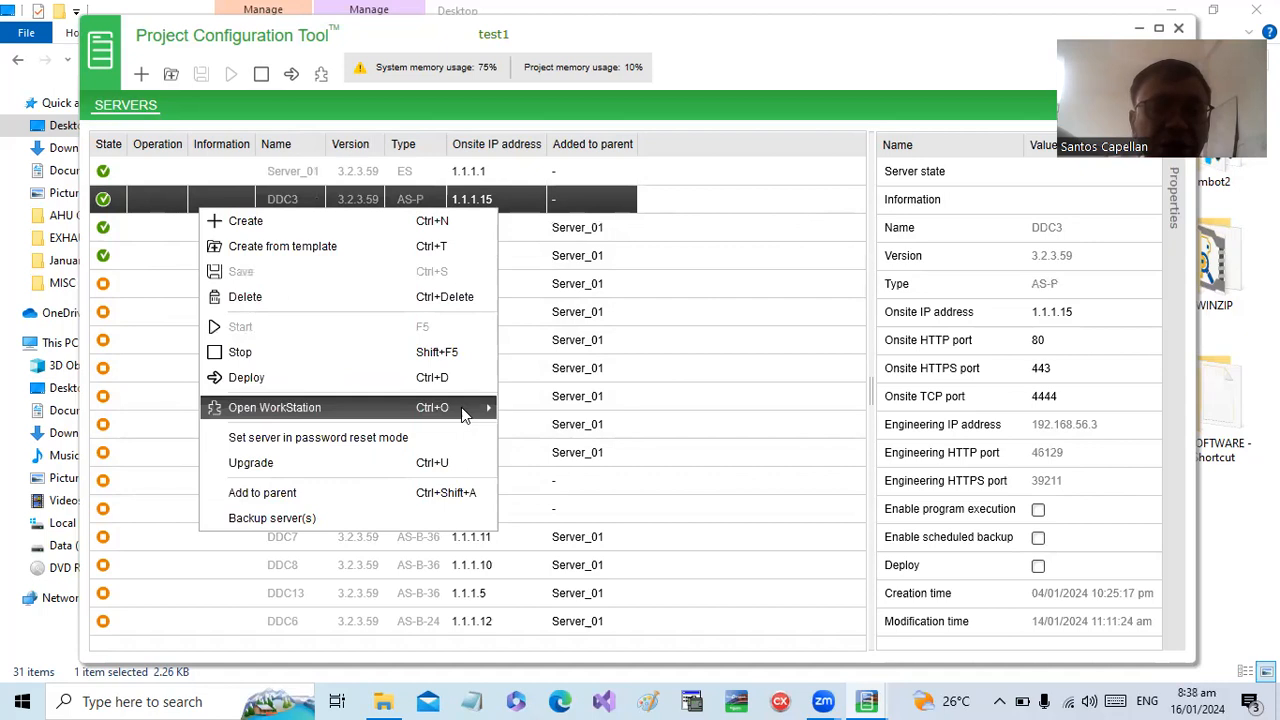
pyautogui.moveTo(470, 408)
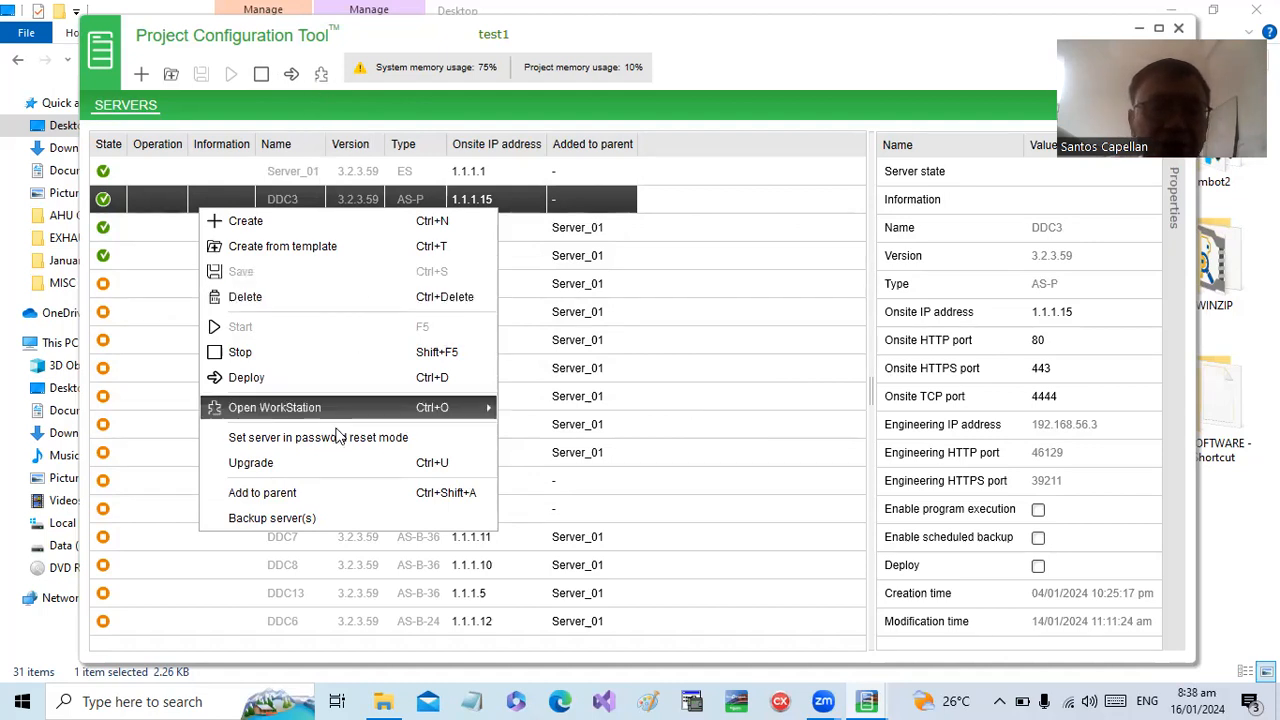
pyautogui.moveTo(432, 418)
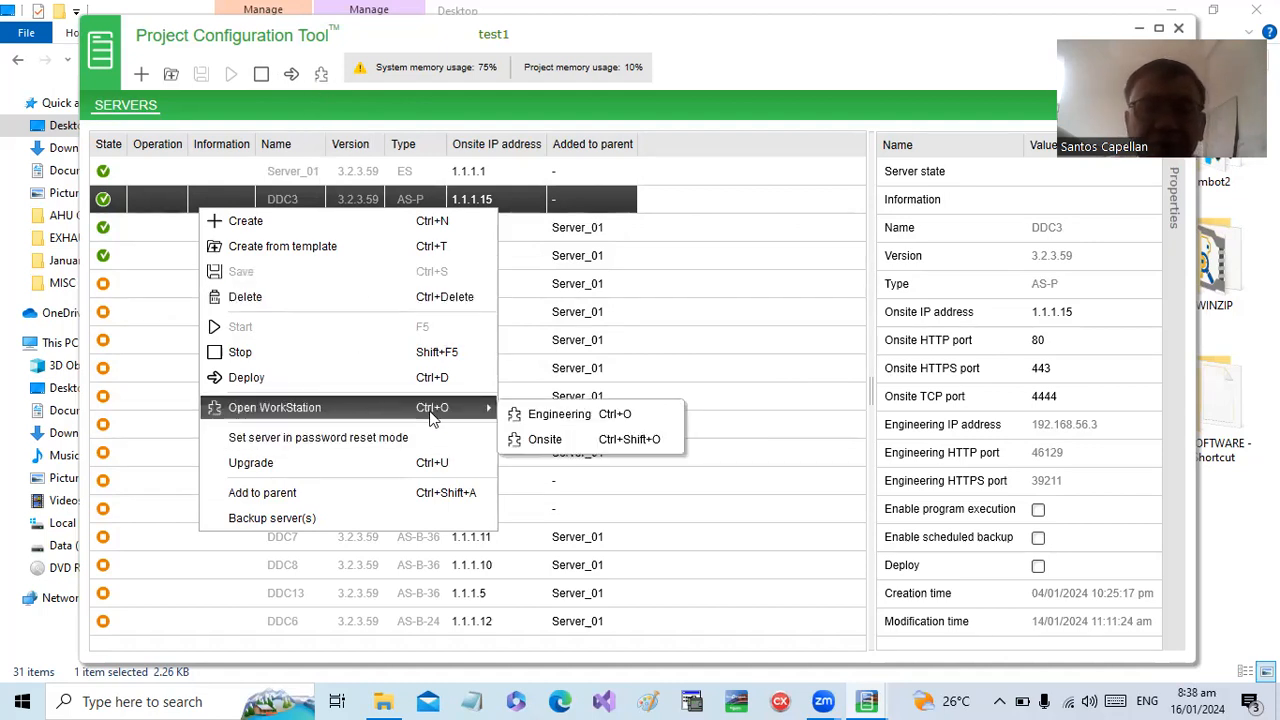
pyautogui.click(593, 418)
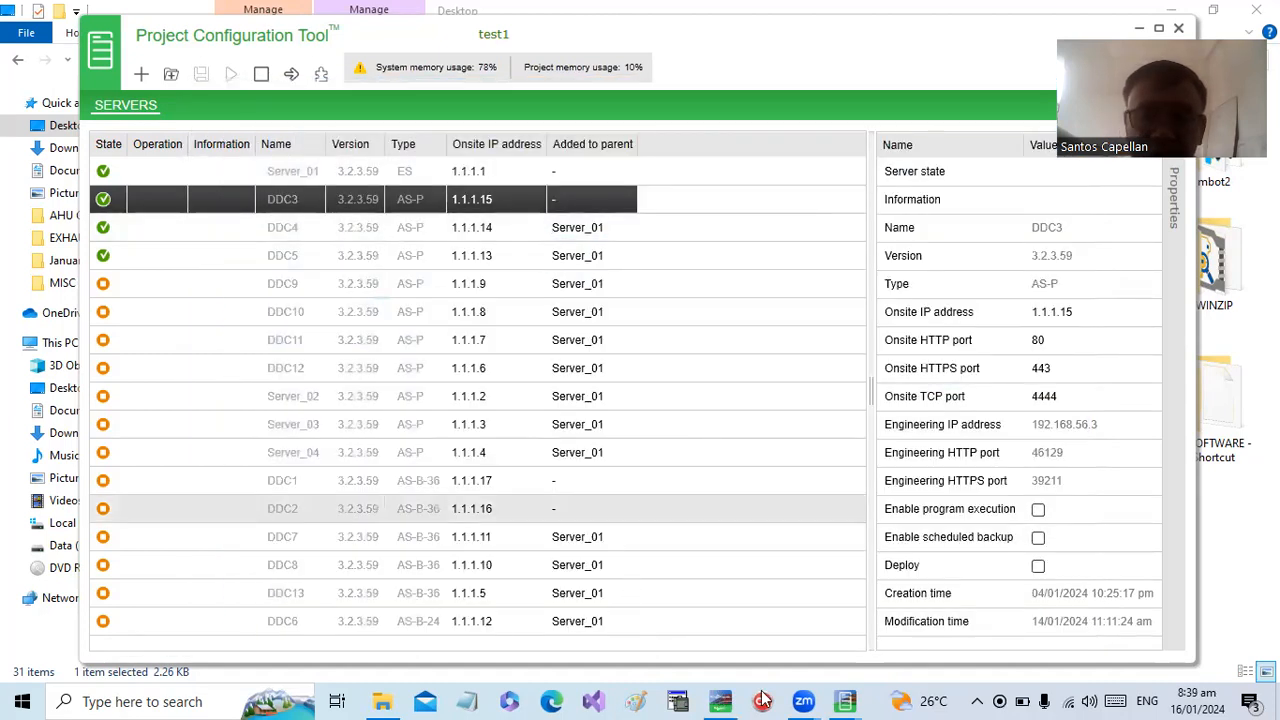
pyautogui.click(722, 701)
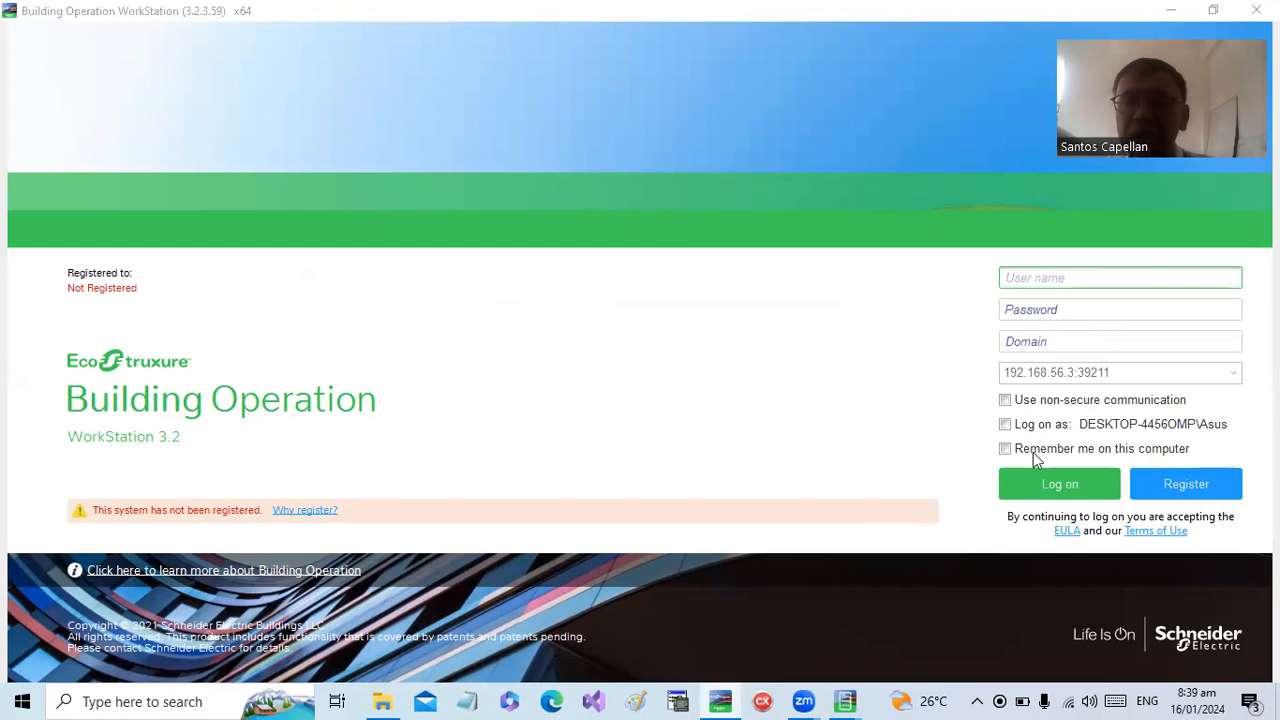
# - Log on as admin with the account password, have the computer remember the login, and trust the server's certificate
pyautogui.click(1054, 280)
pyautogui.write('admin')
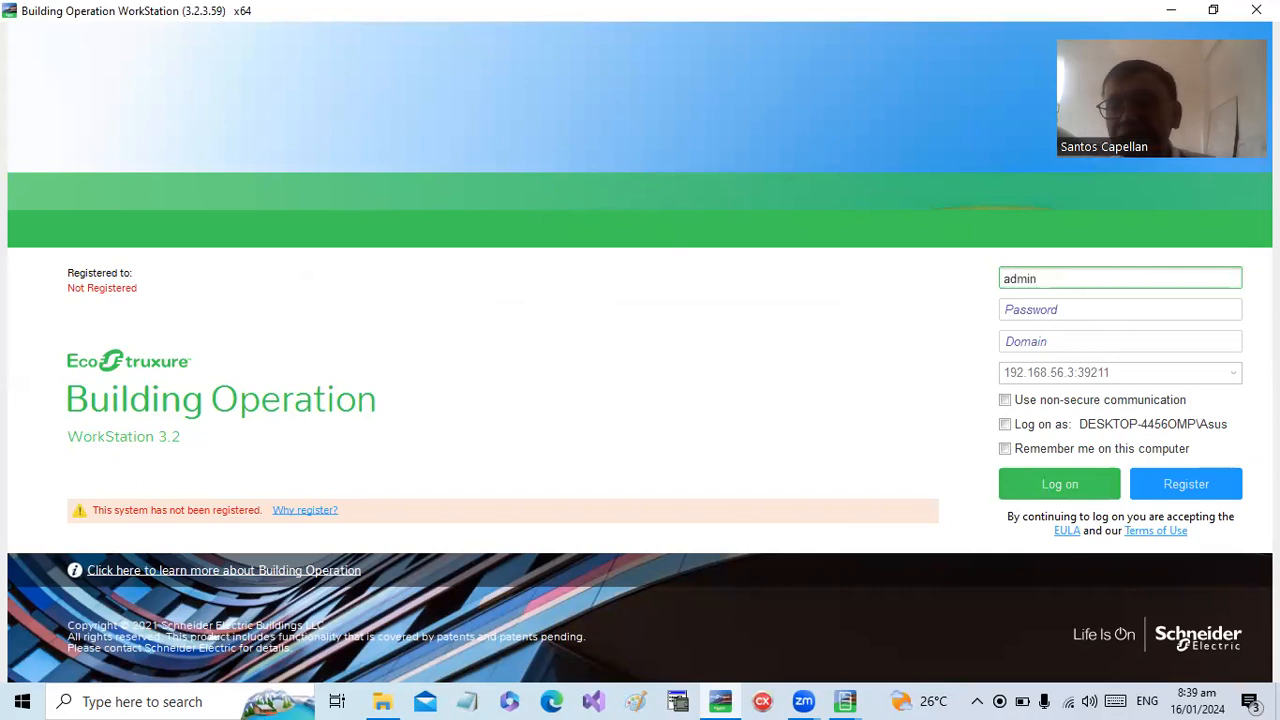
pyautogui.press('Tab')
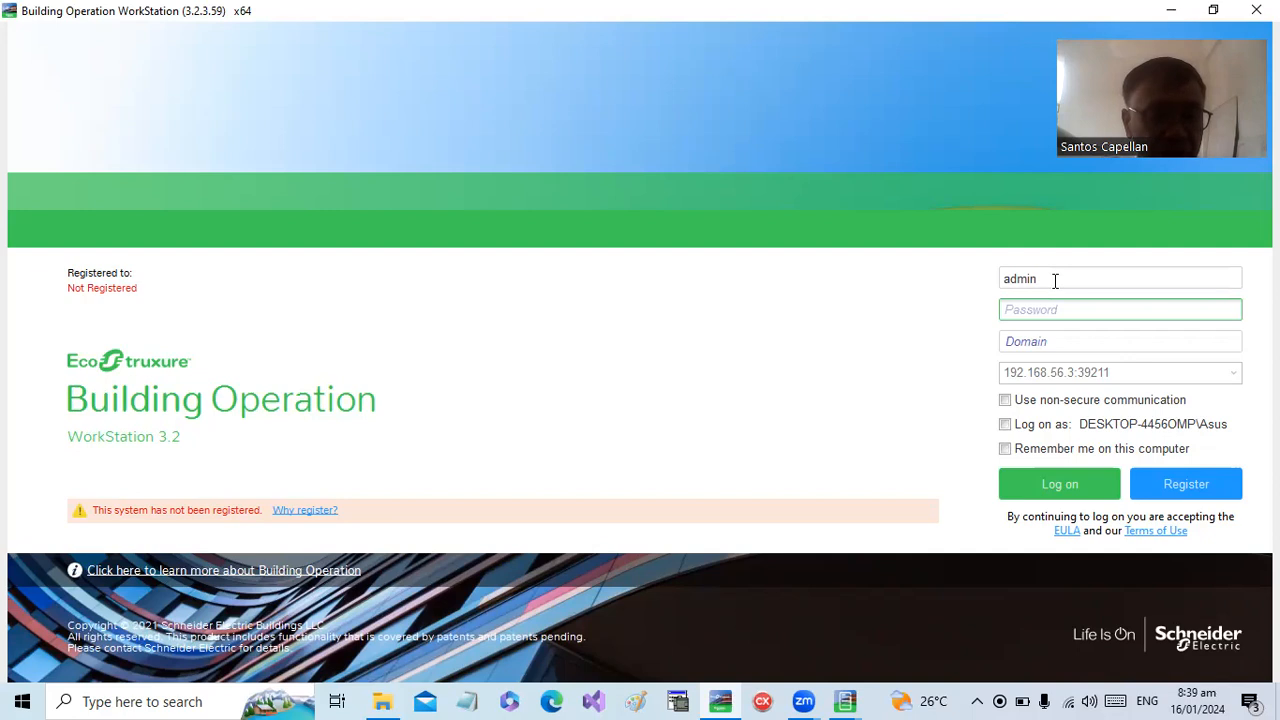
pyautogui.write('*')
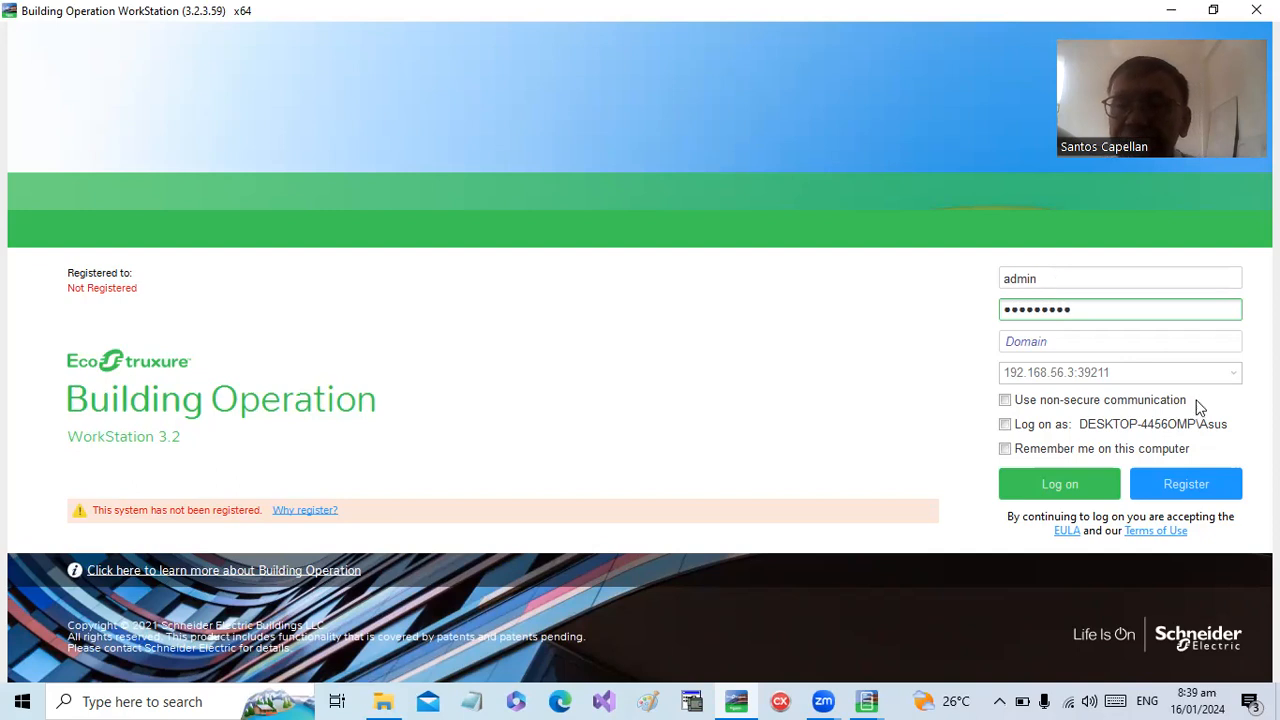
pyautogui.click(1007, 451)
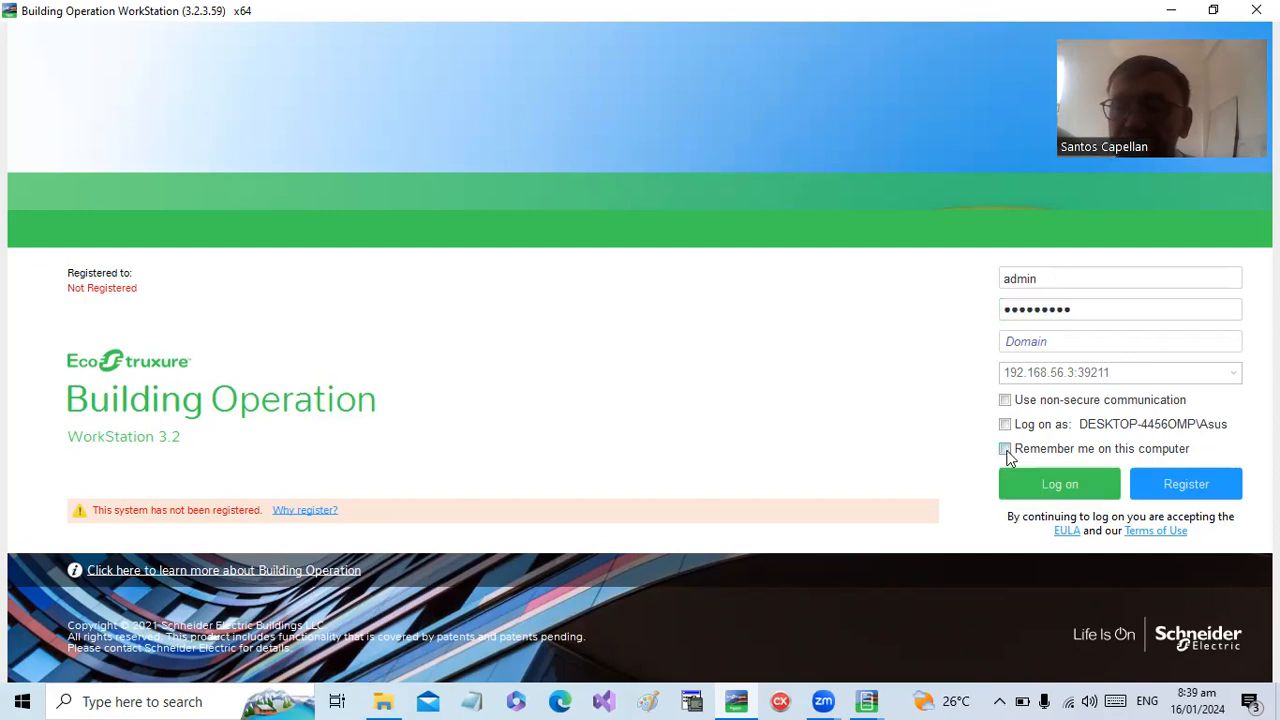
pyautogui.click(1058, 486)
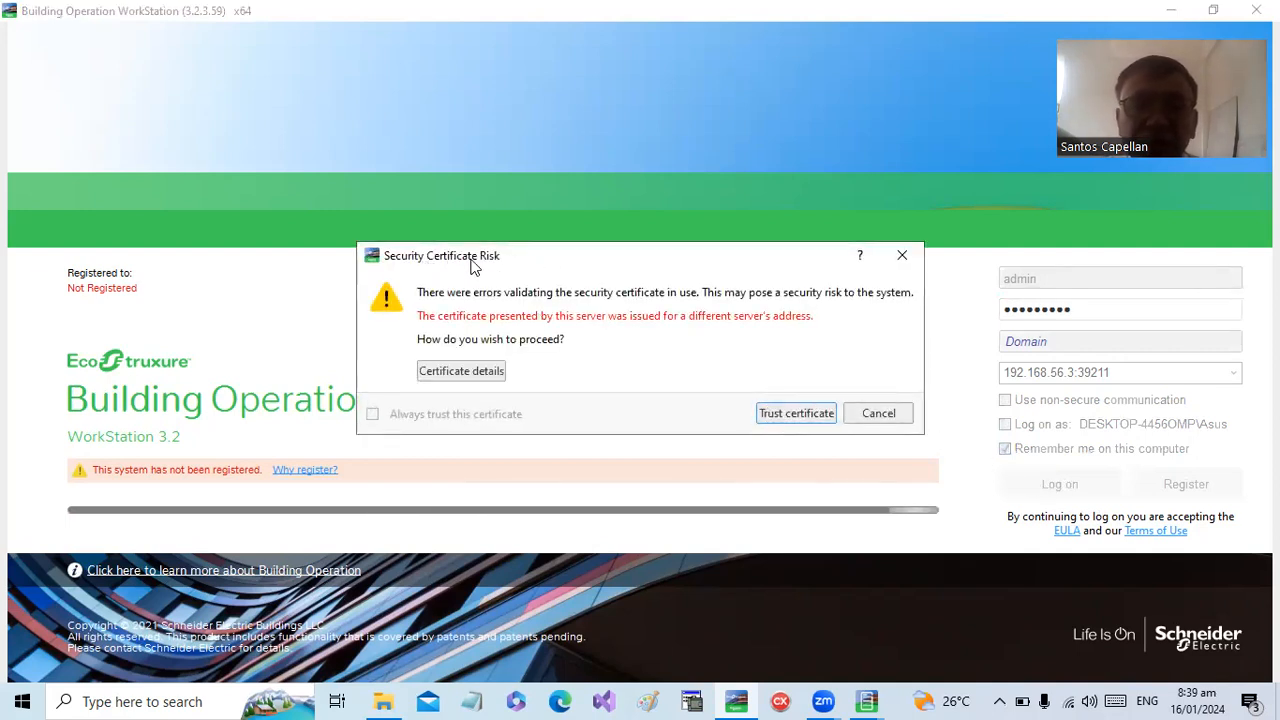
pyautogui.click(802, 413)
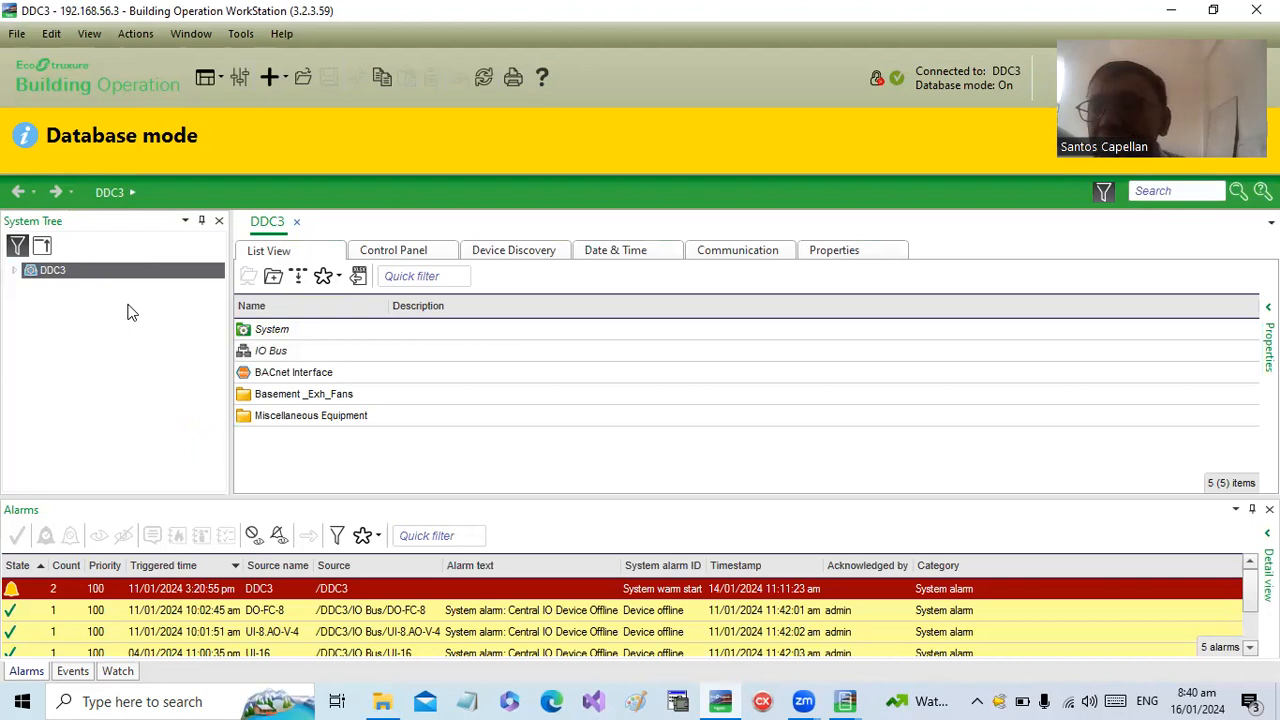
# - Expand DDC3 in the System Tree and display the server's network properties
pyautogui.click(17, 271)
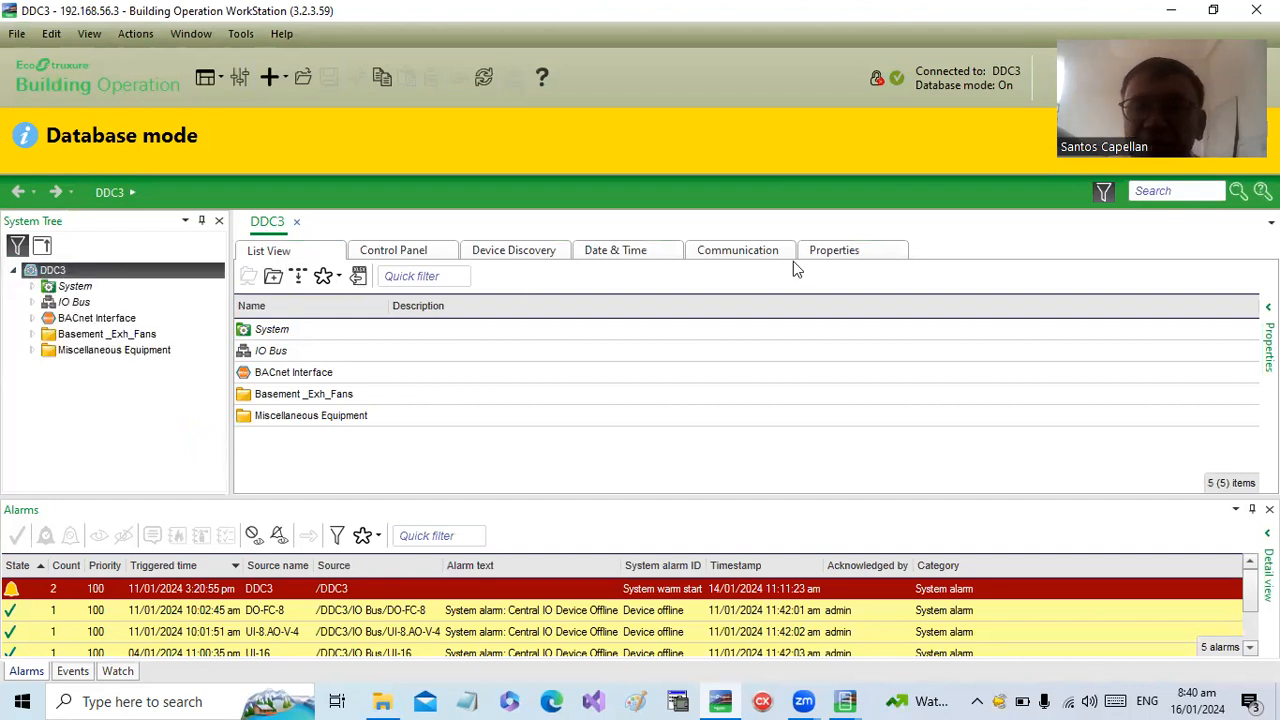
pyautogui.click(831, 249)
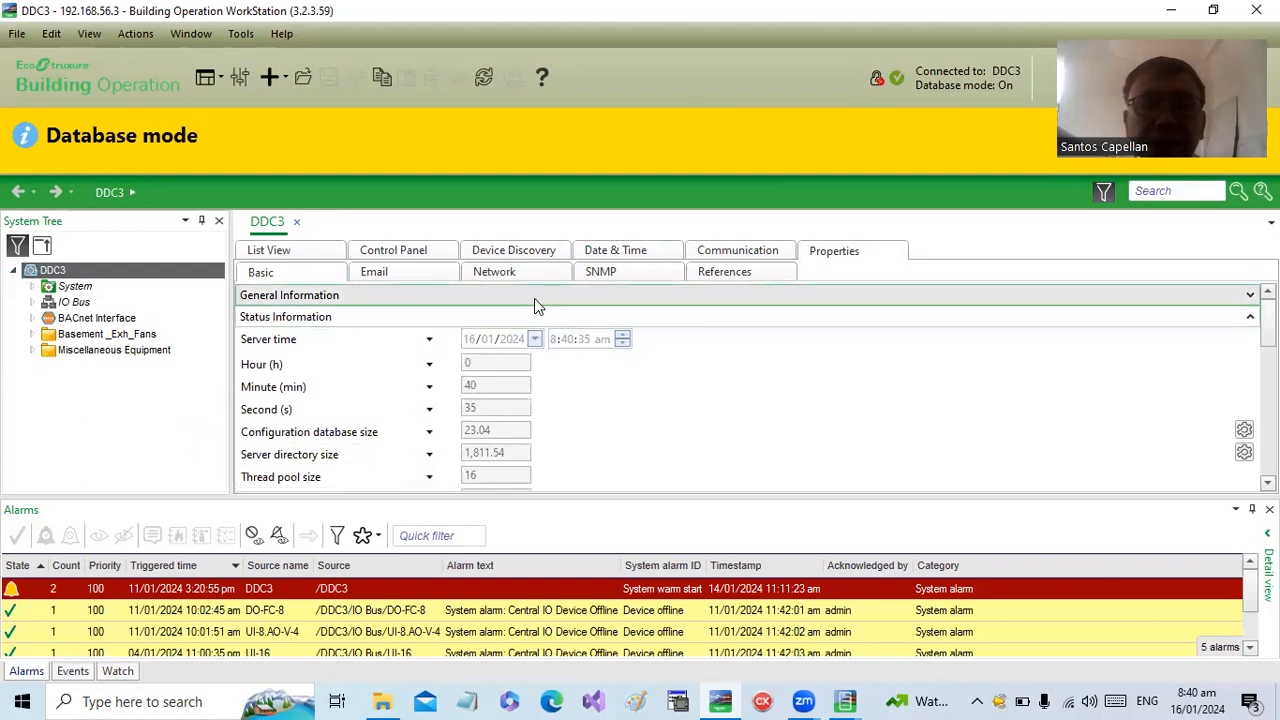
pyautogui.click(497, 272)
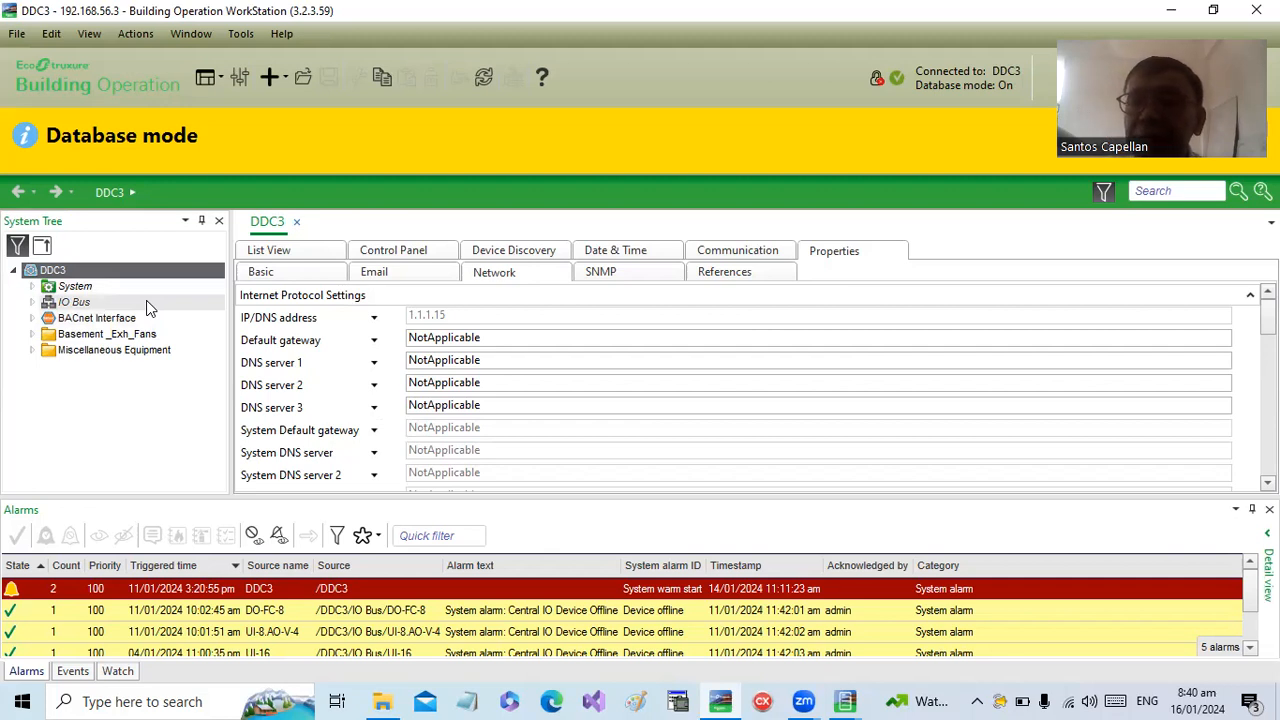
# - Expand the IO Bus, close the DI-16 module's properties view, and open DI-16 for editing in a spreadsheet
pyautogui.click(32, 302)
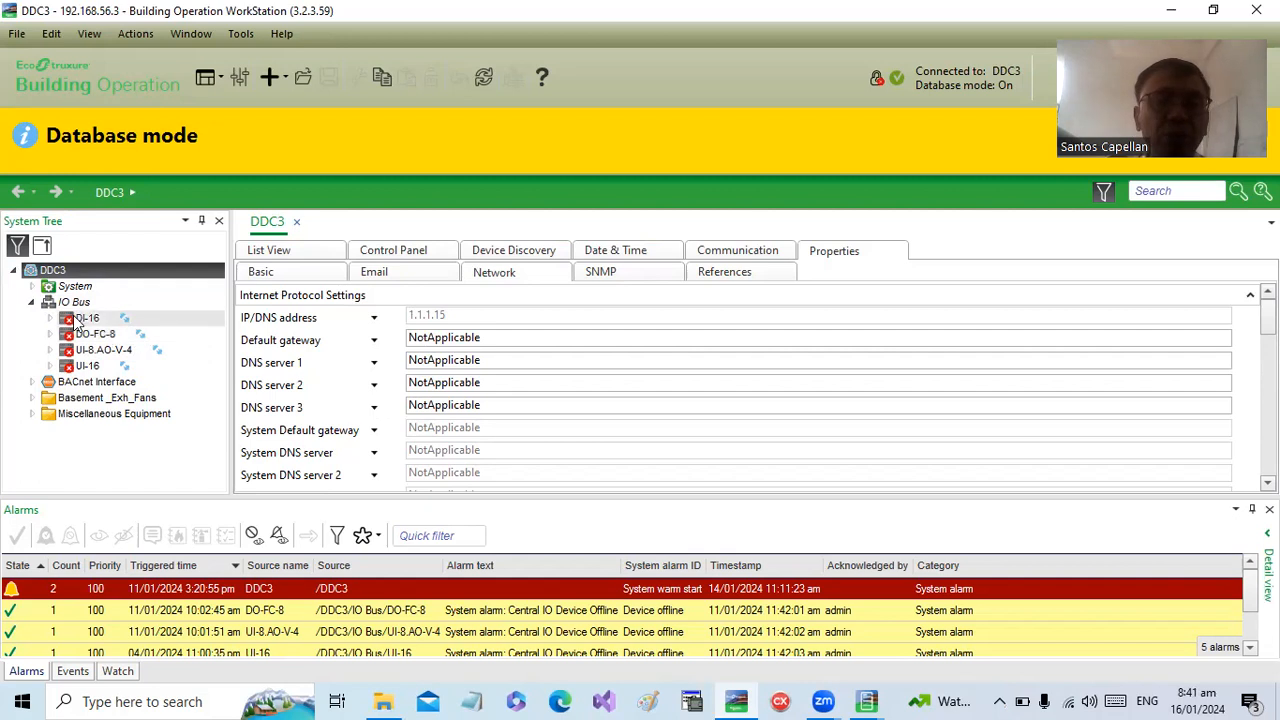
pyautogui.click(86, 322)
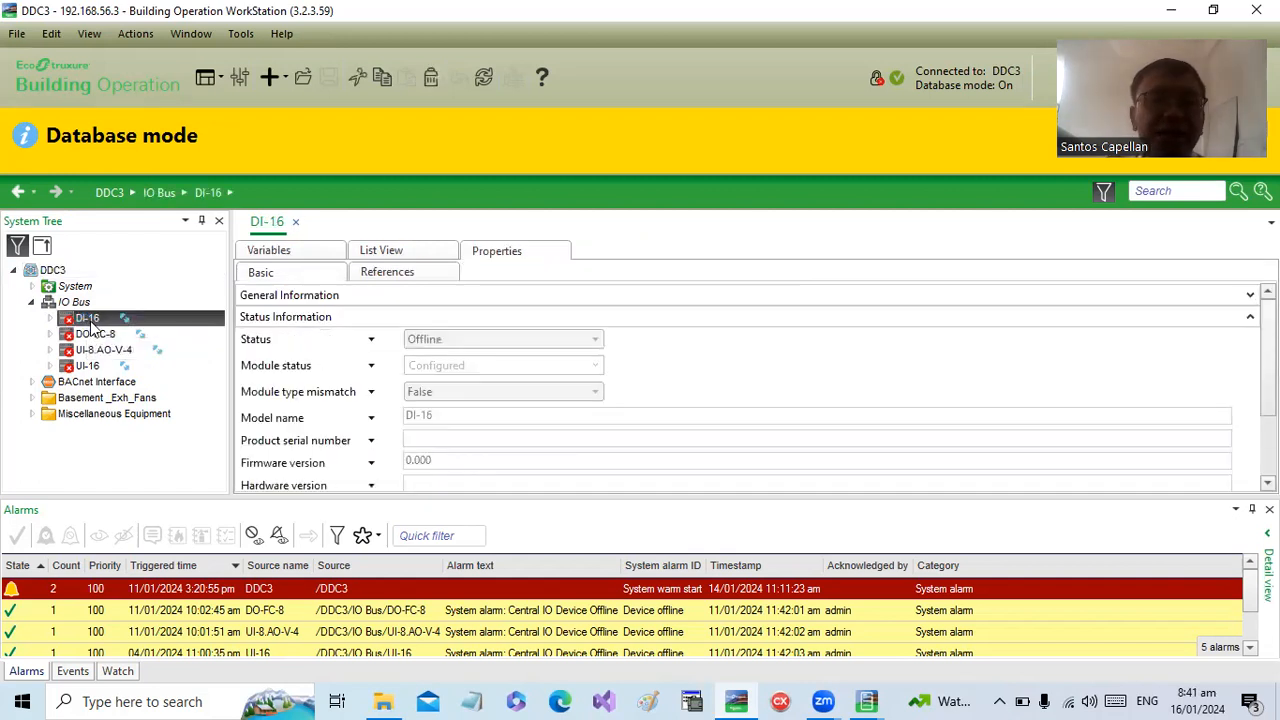
pyautogui.click(296, 224)
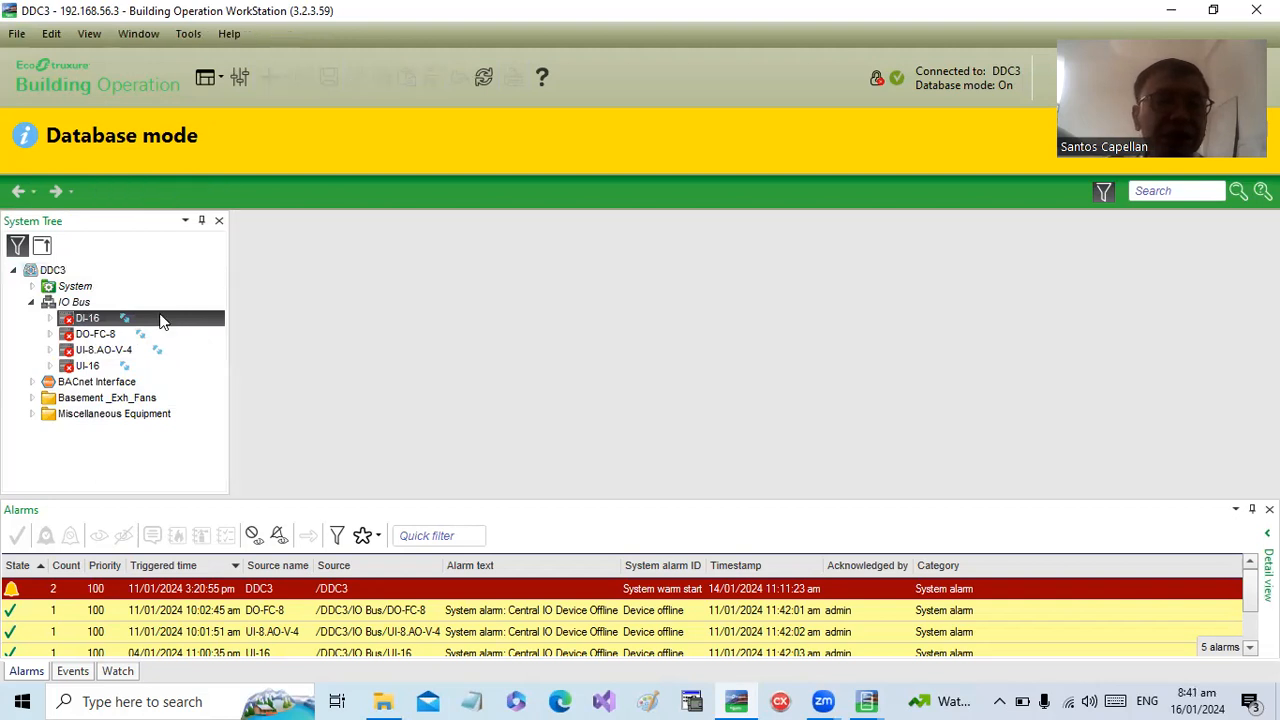
pyautogui.rightClick(160, 322)
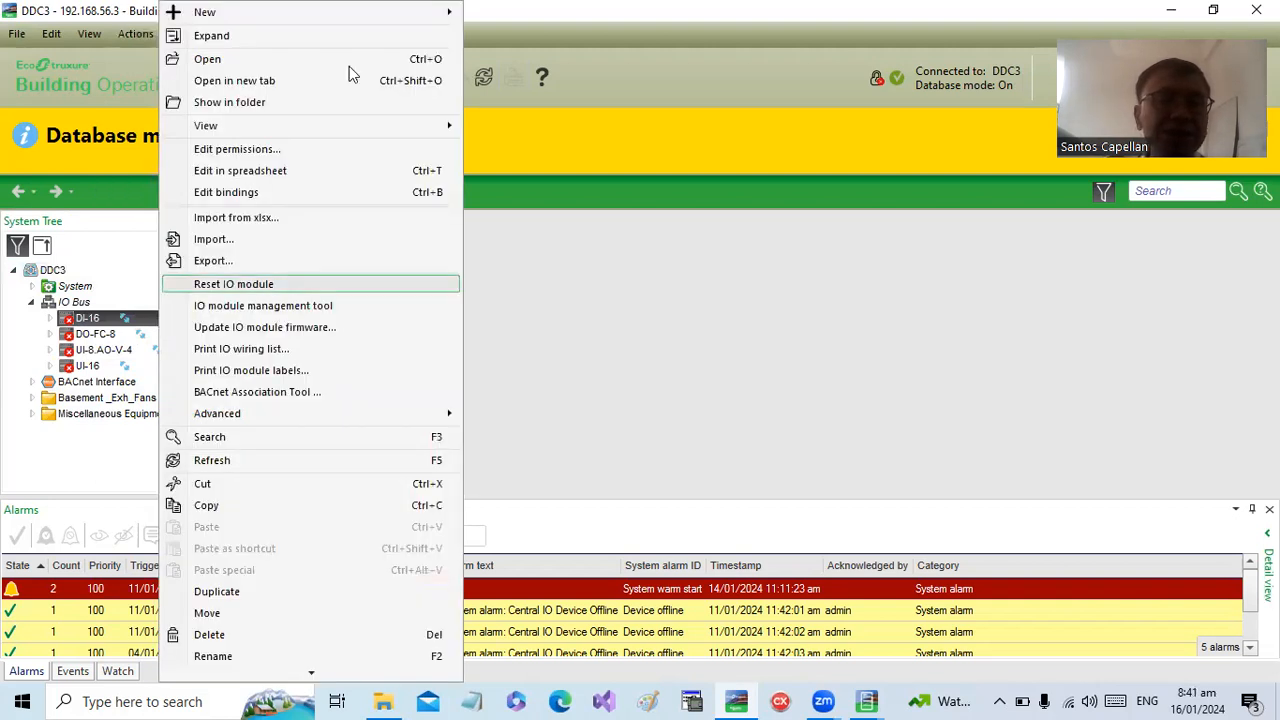
pyautogui.click(283, 170)
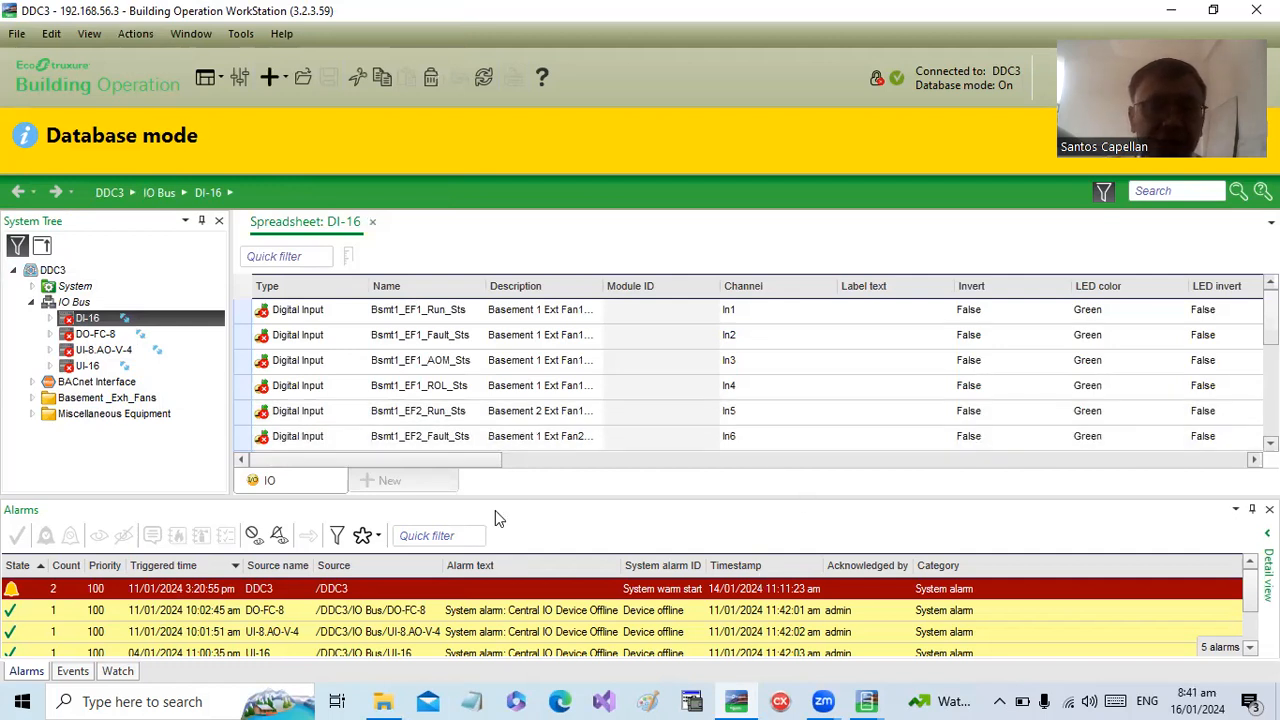
# - Shrink the alarms area to enlarge the DI-16 spreadsheet and look through all of its digital input points
pyautogui.moveTo(524, 497); pyautogui.dragTo(524, 622)
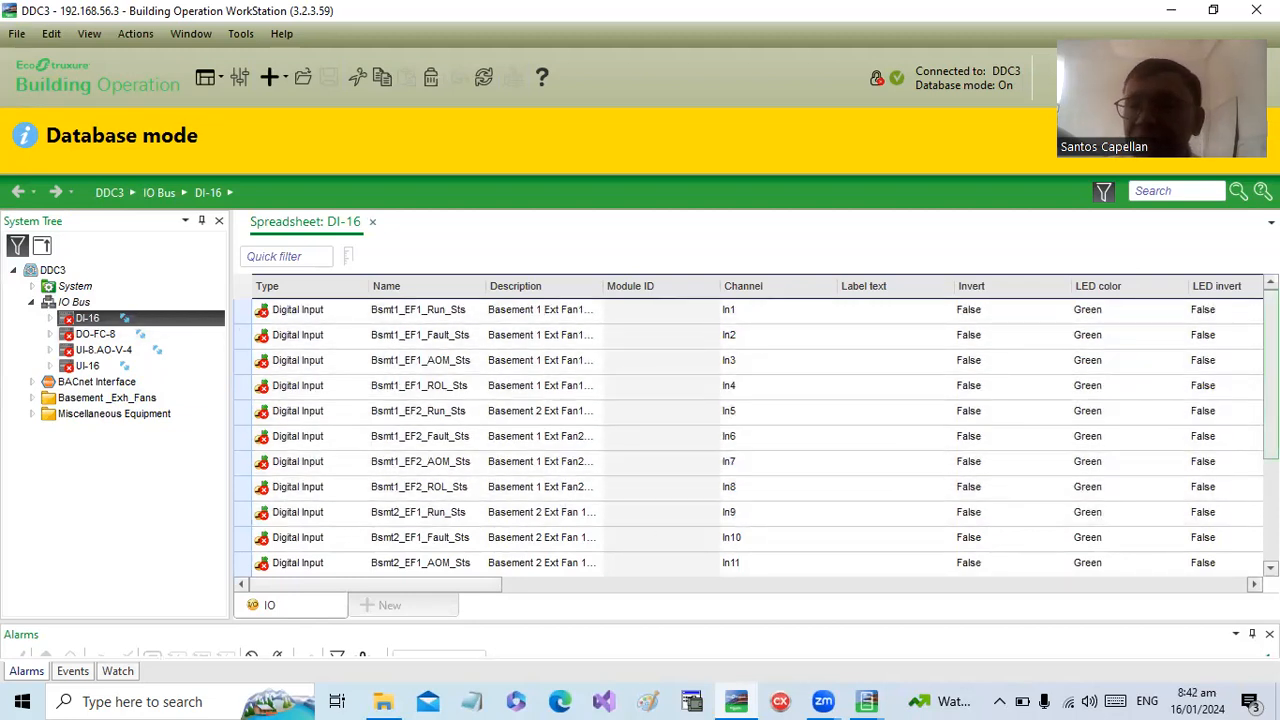
pyautogui.scroll(-2, 750, 430)
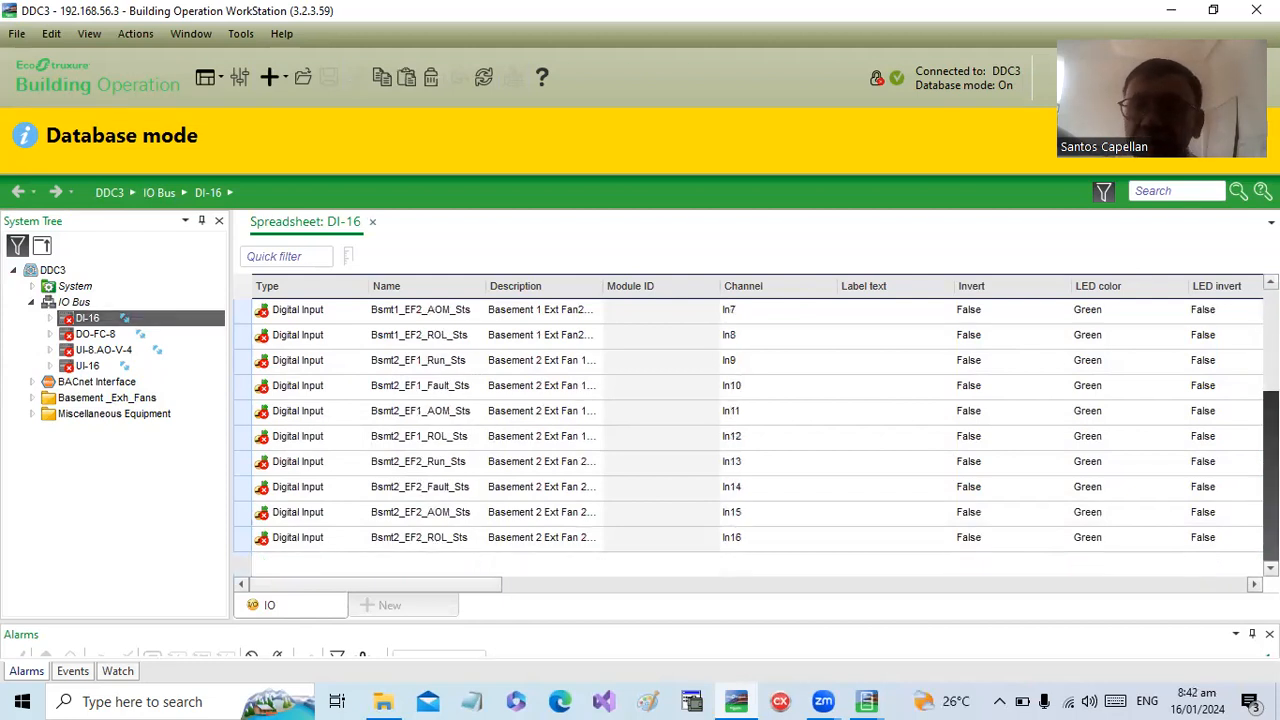
pyautogui.scroll(2, 750, 430)
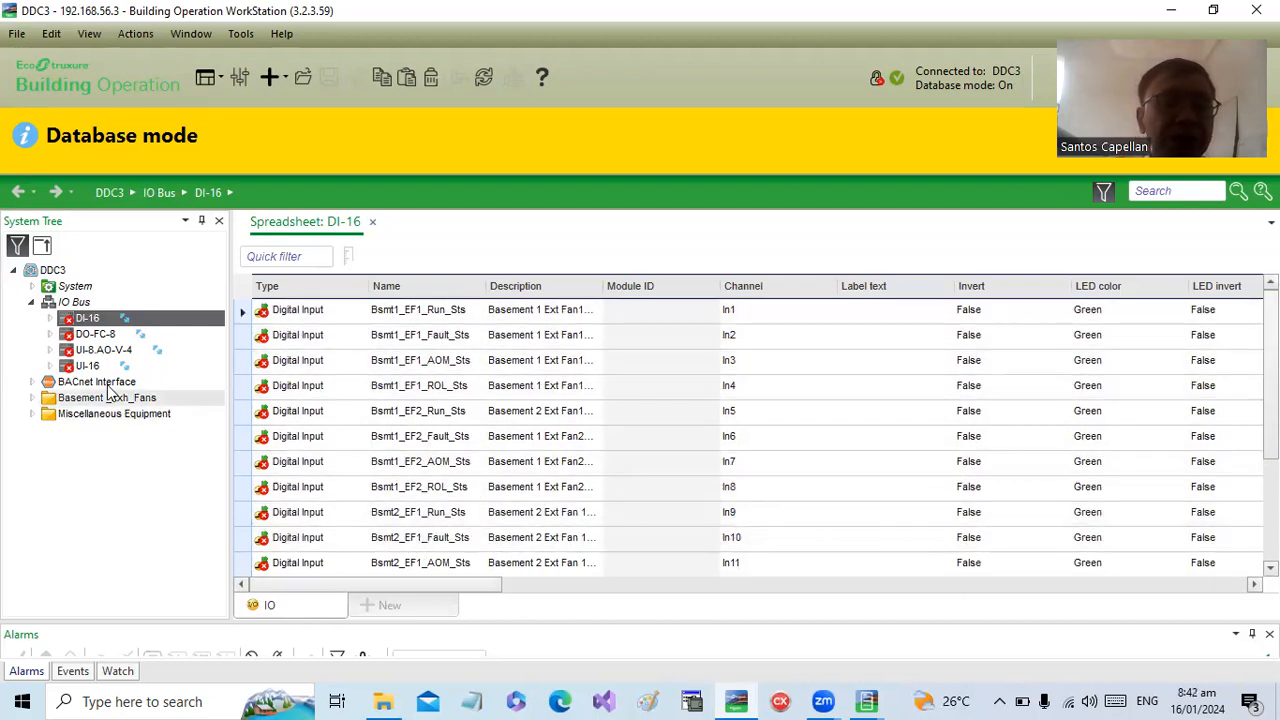
# - Review the points of DO-FC-8 with a widened Name column, and the points of UI-8.AO-V-4
pyautogui.click(100, 338)
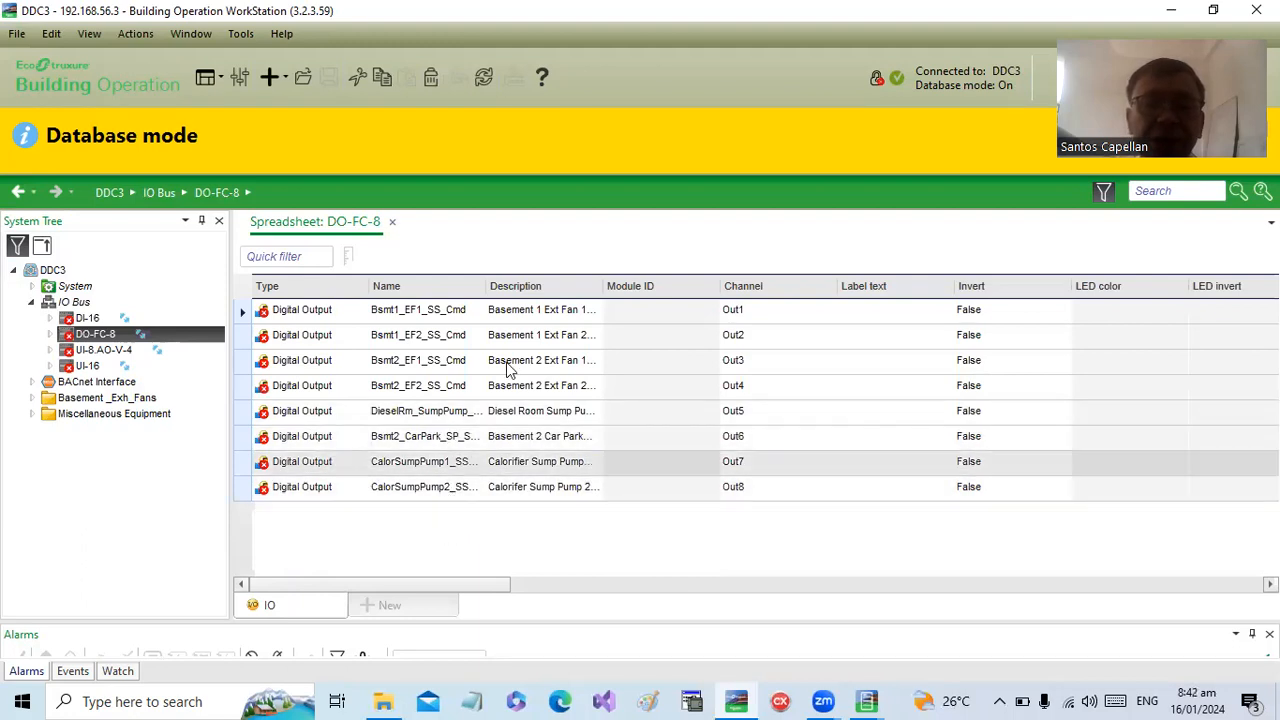
pyautogui.moveTo(486, 290); pyautogui.dragTo(626, 308)
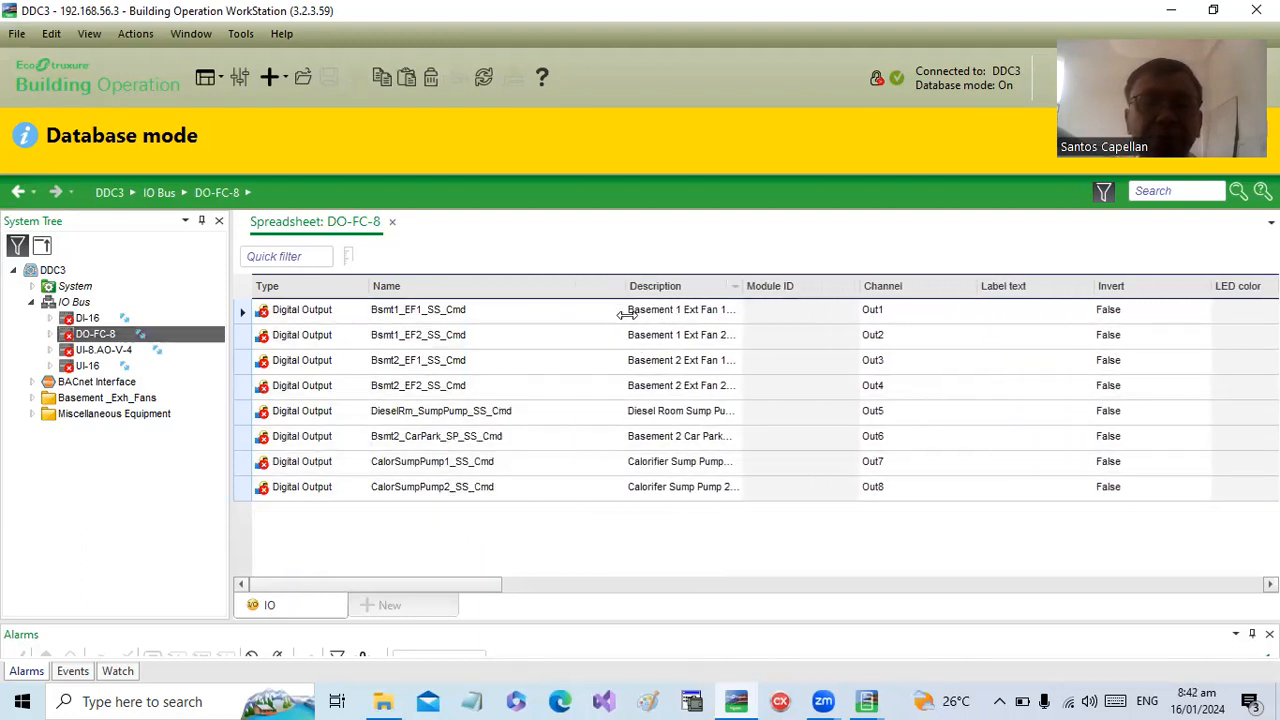
pyautogui.click(118, 350)
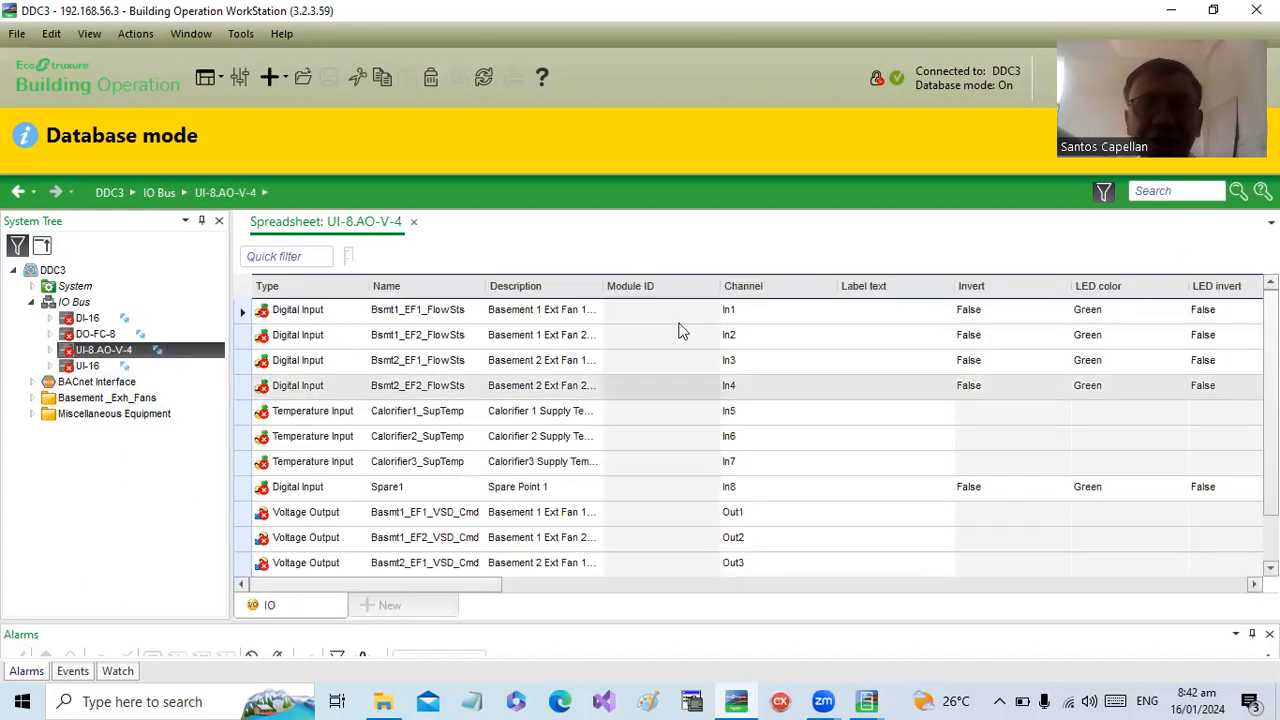
pyautogui.click(528, 414)
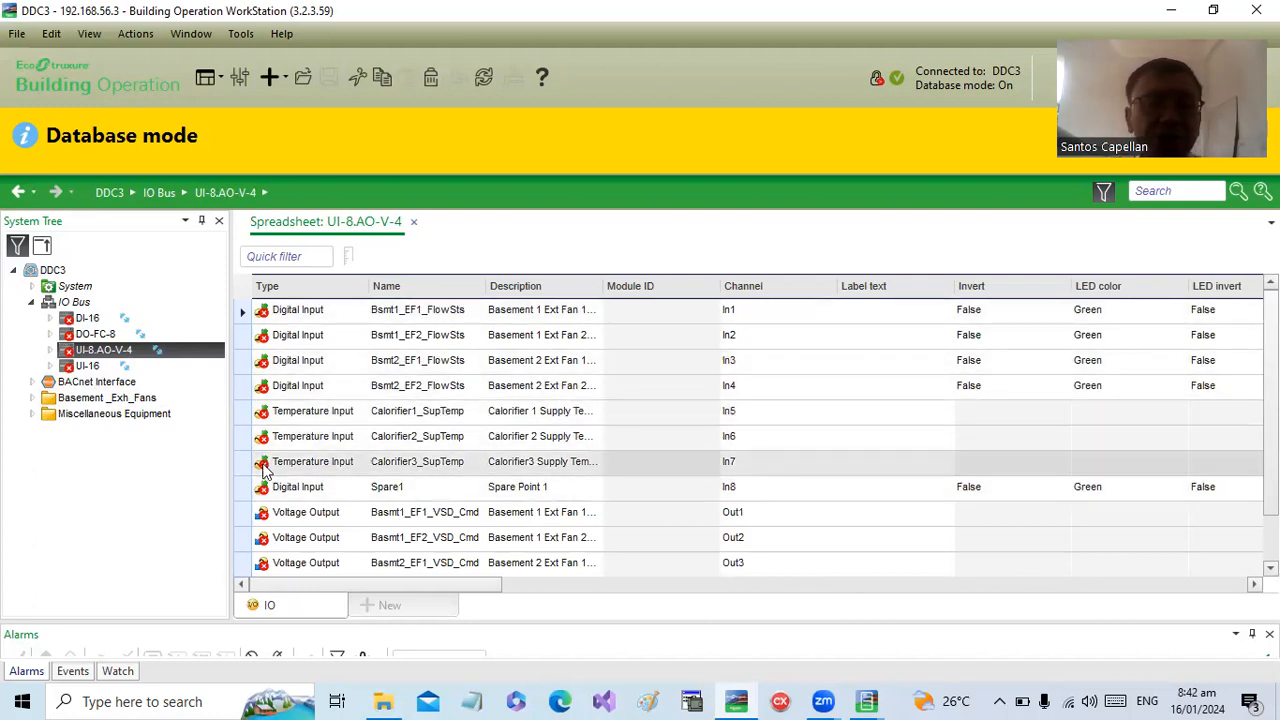
# - Display the UI-16 spreadsheet and examine the input types available for Bsmt_1_EF1_Feedback, leaving it as Voltage Input
pyautogui.click(97, 369)
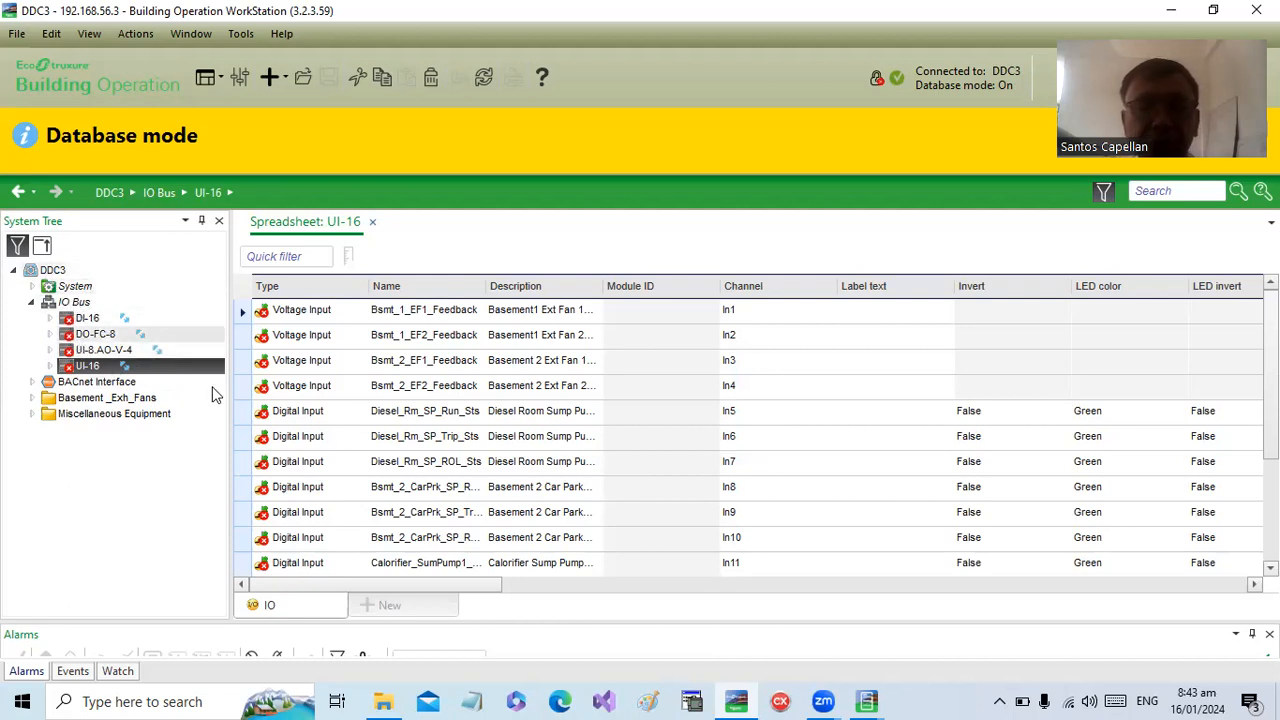
pyautogui.click(323, 313)
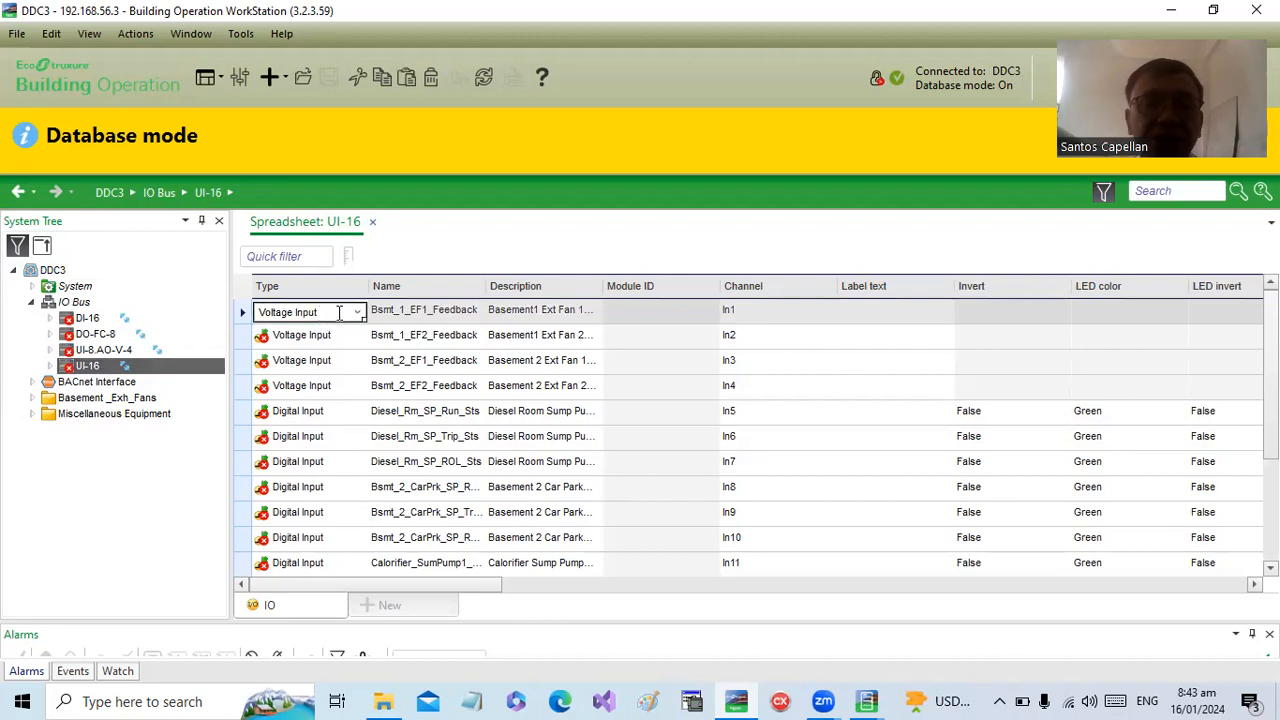
pyautogui.click(358, 313)
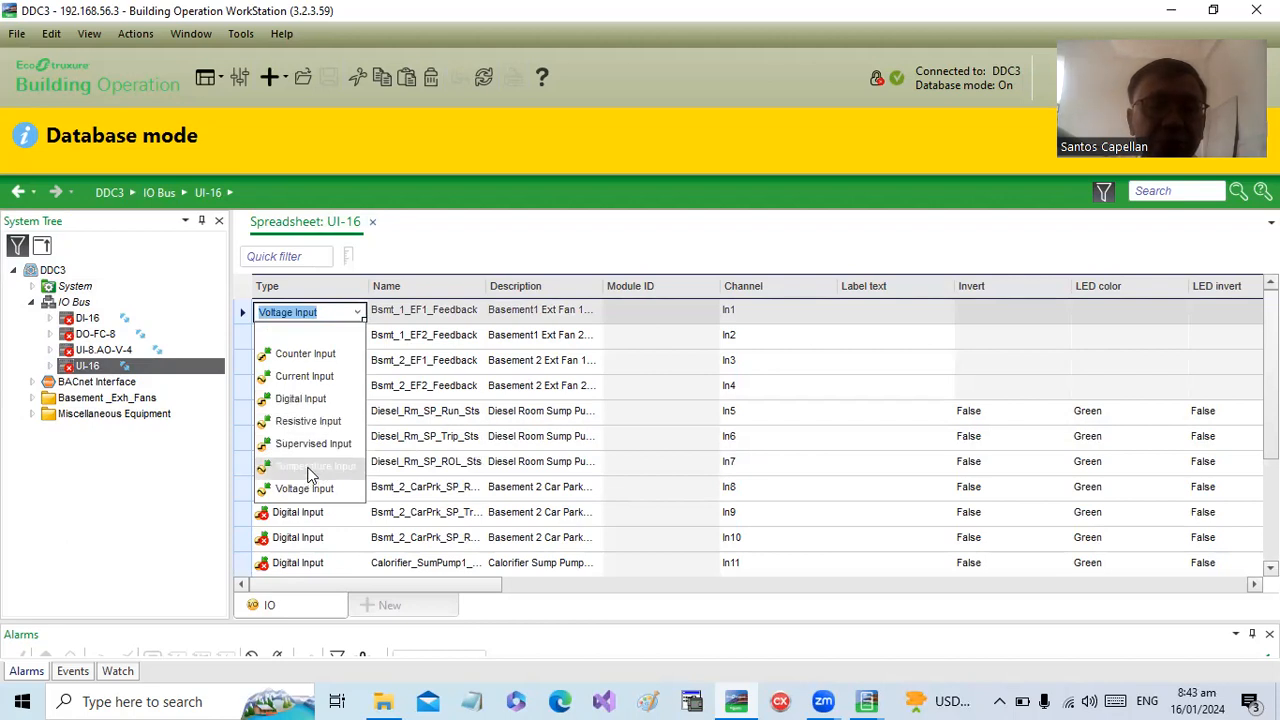
pyautogui.click(431, 322)
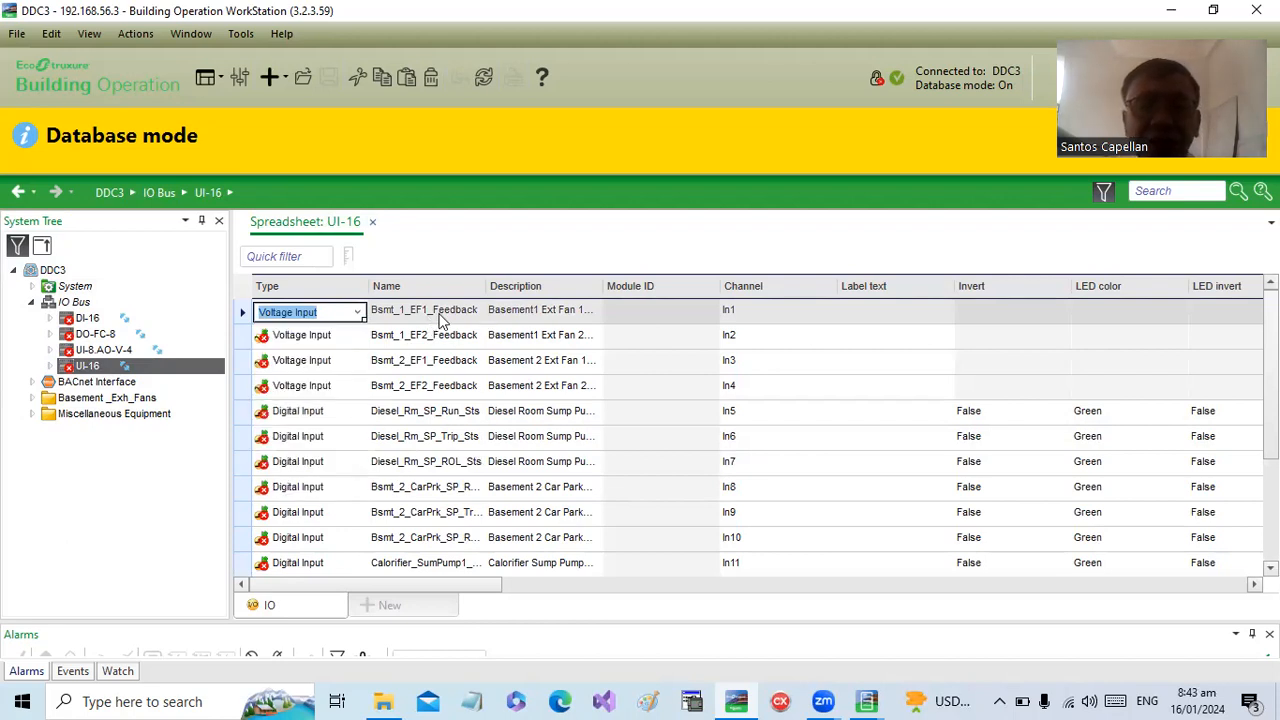
# - Widen the UI-16 Description column to fit its text and check the channel assignments of the first two feedback inputs
pyautogui.click(553, 310)
pyautogui.doubleClick(604, 287)
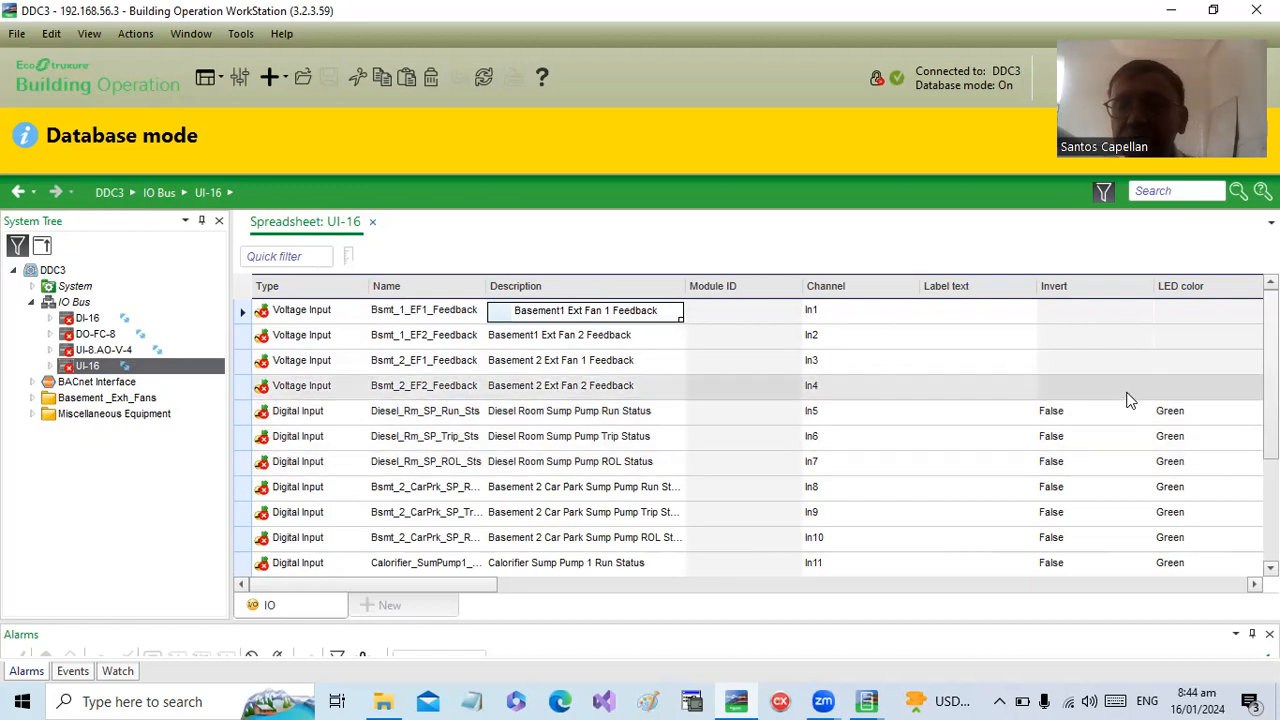
pyautogui.click(870, 308)
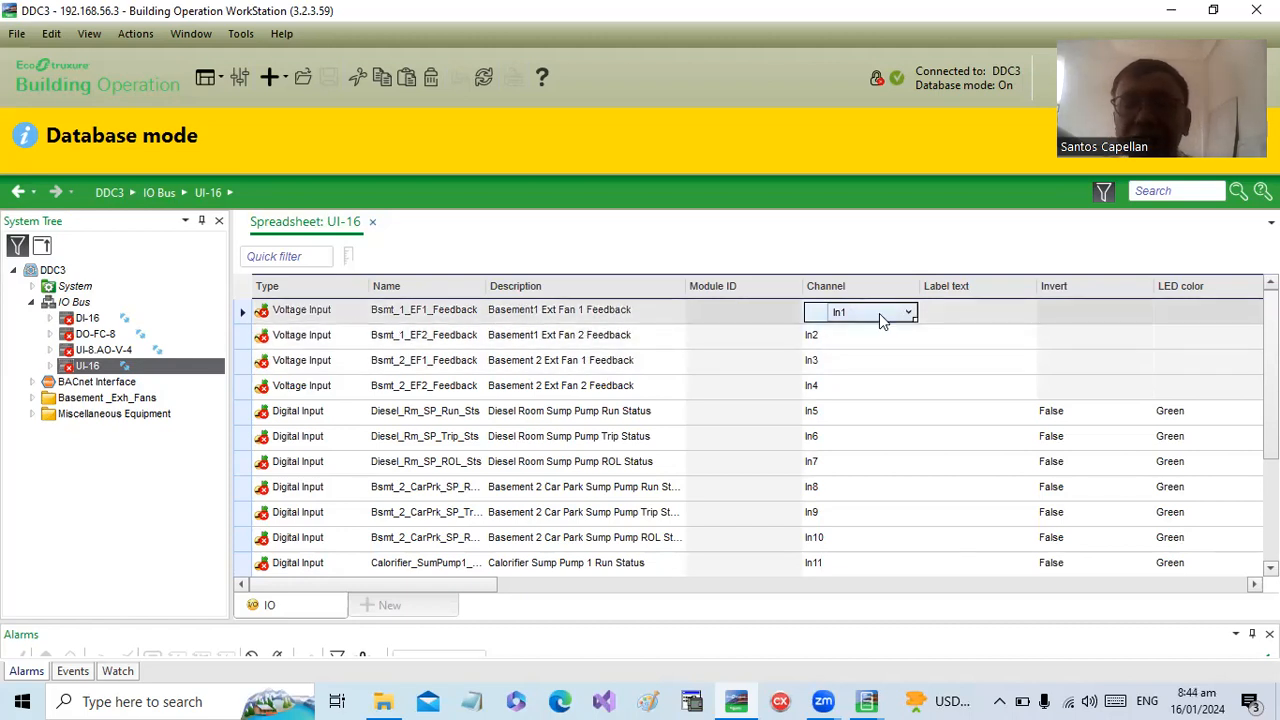
pyautogui.click(868, 338)
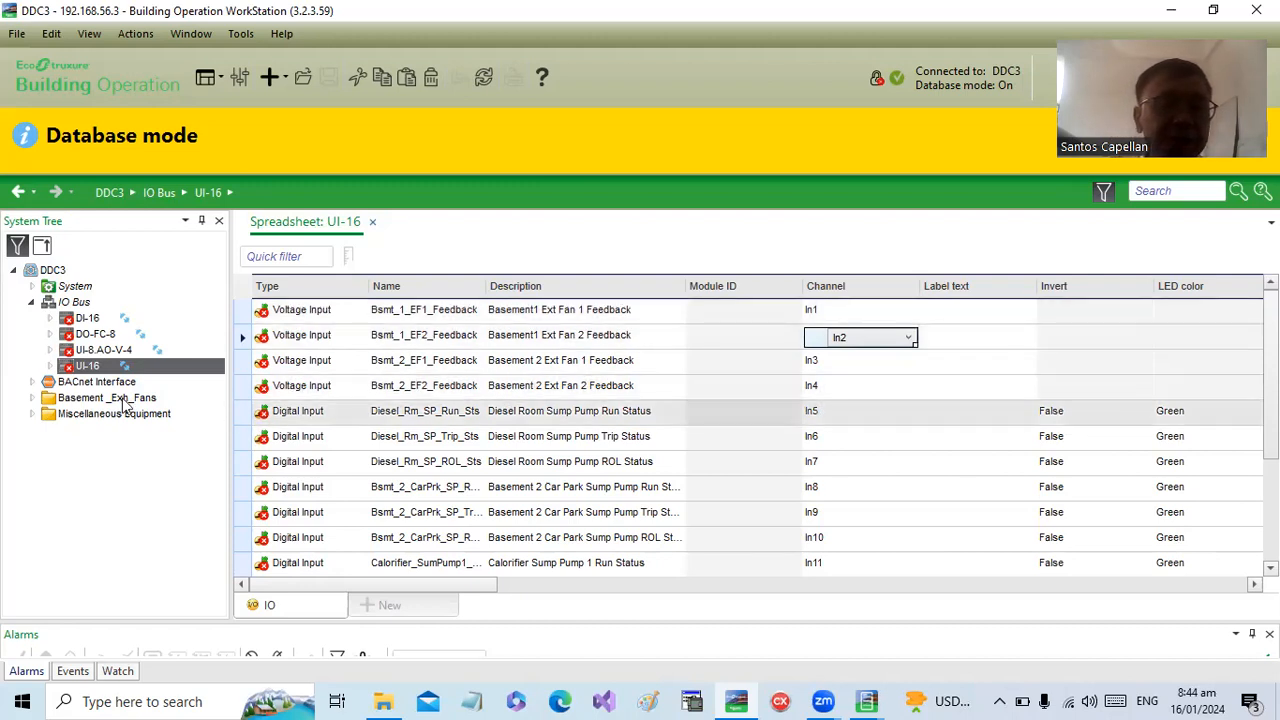
# - Expand the BACnet Interface and its IP Network to show what the IP-IO-UIO5DOFA4 device contains
pyautogui.click(32, 385)
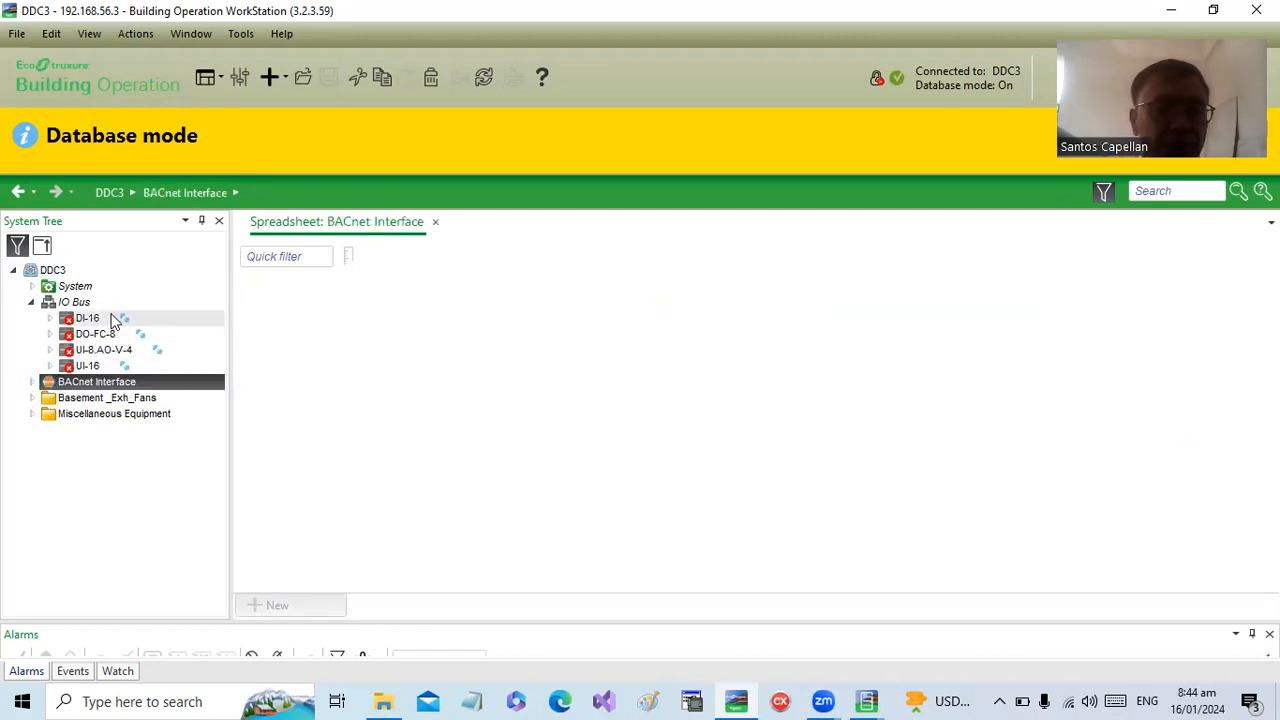
pyautogui.click(33, 386)
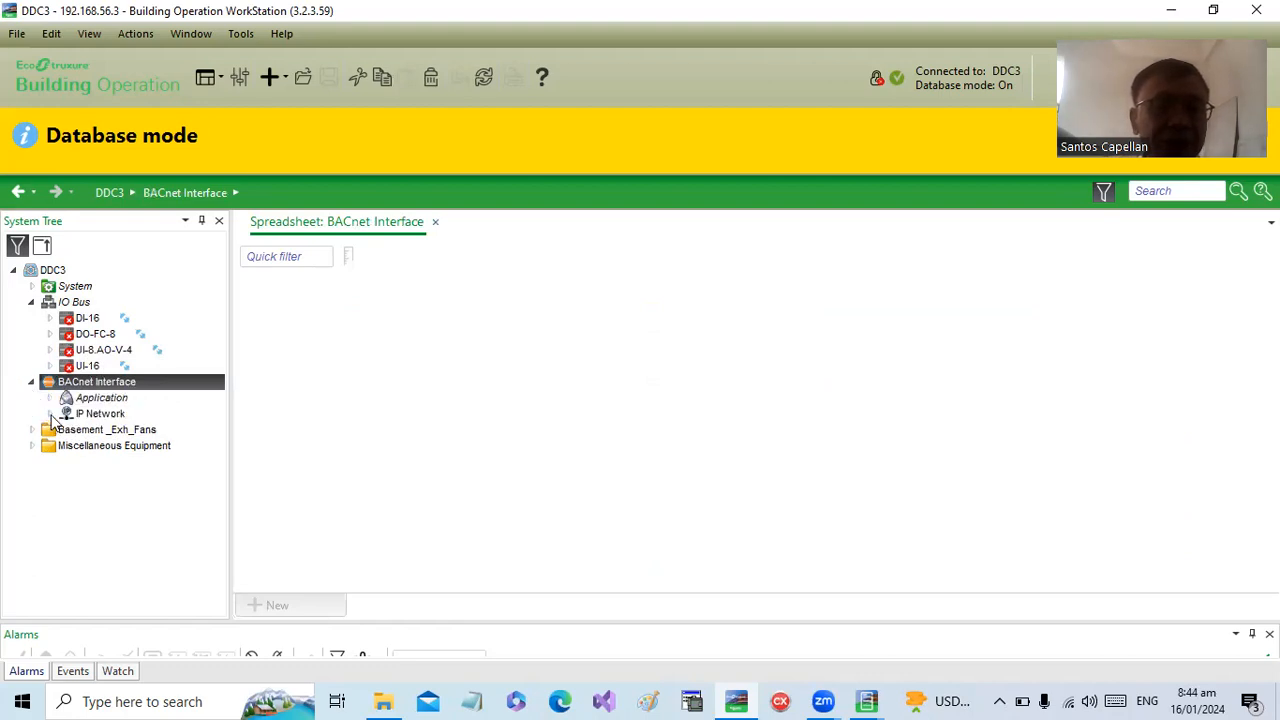
pyautogui.click(50, 414)
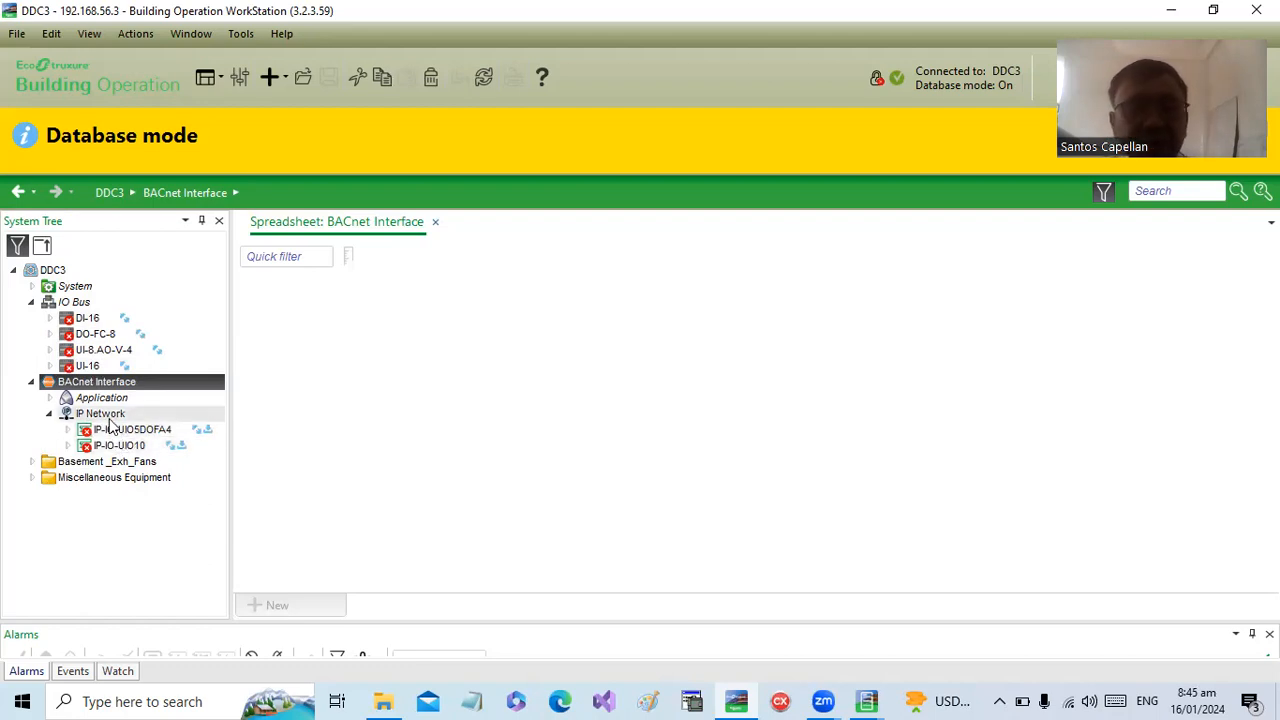
pyautogui.click(68, 430)
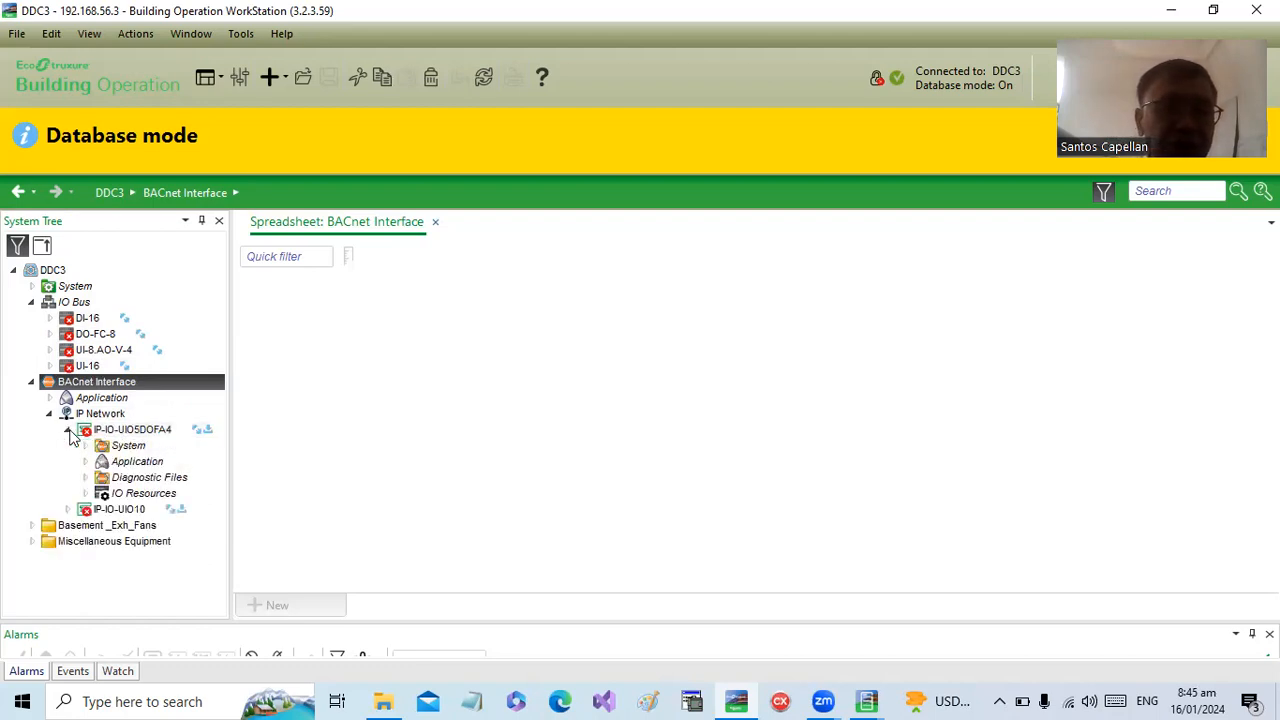
# - Review the points in the Application folder of IP-IO-UIO5DOFA4 as a list instead of a spreadsheet, and expand IP-IO-UIO10
pyautogui.click(146, 463)
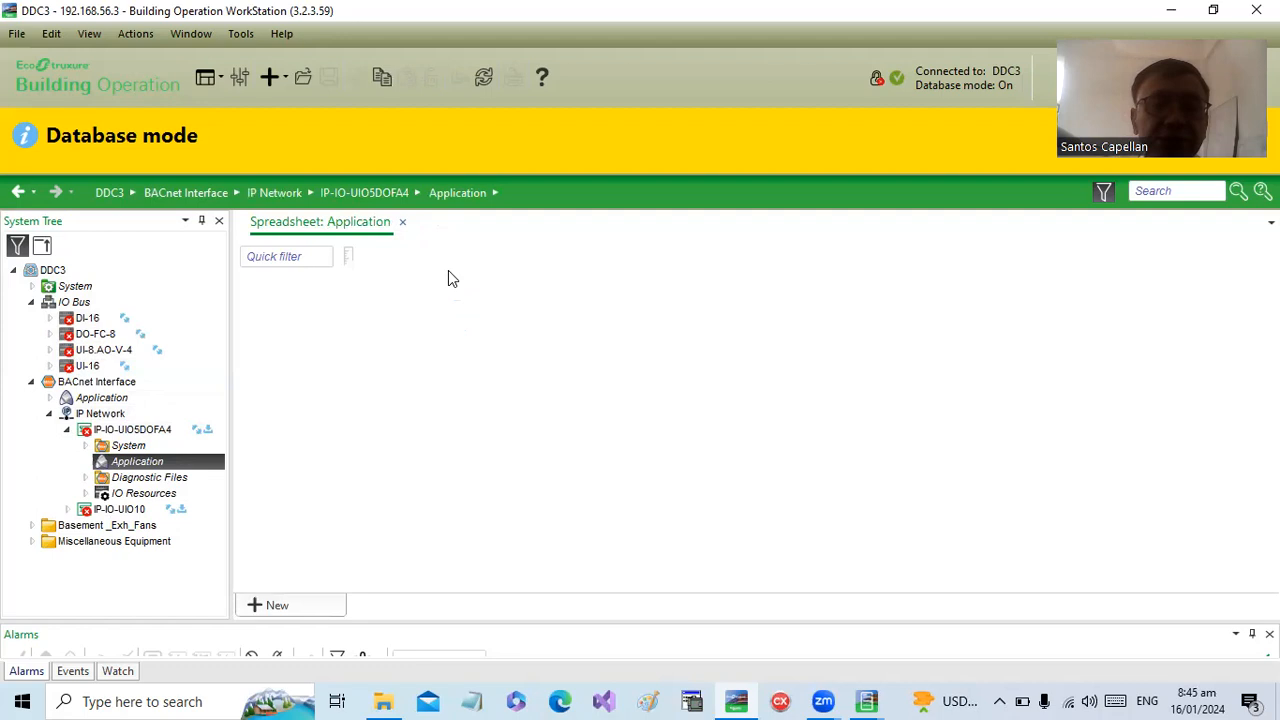
pyautogui.click(403, 223)
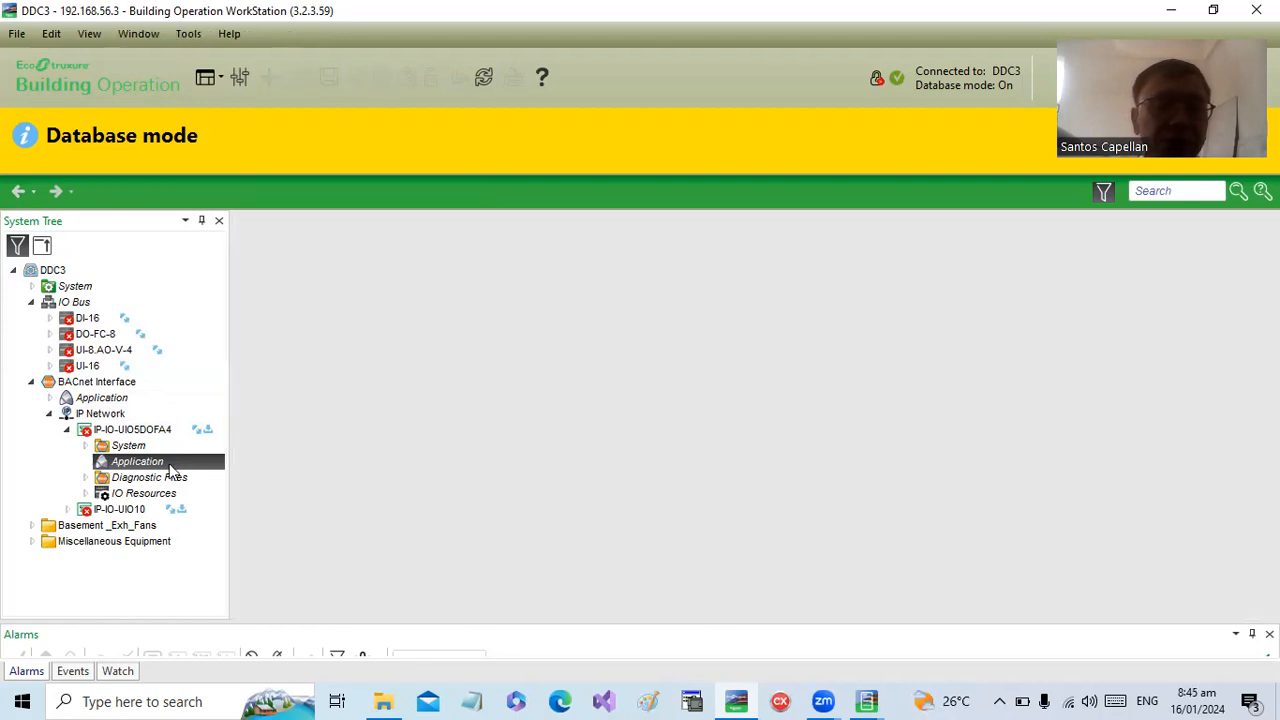
pyautogui.click(169, 462)
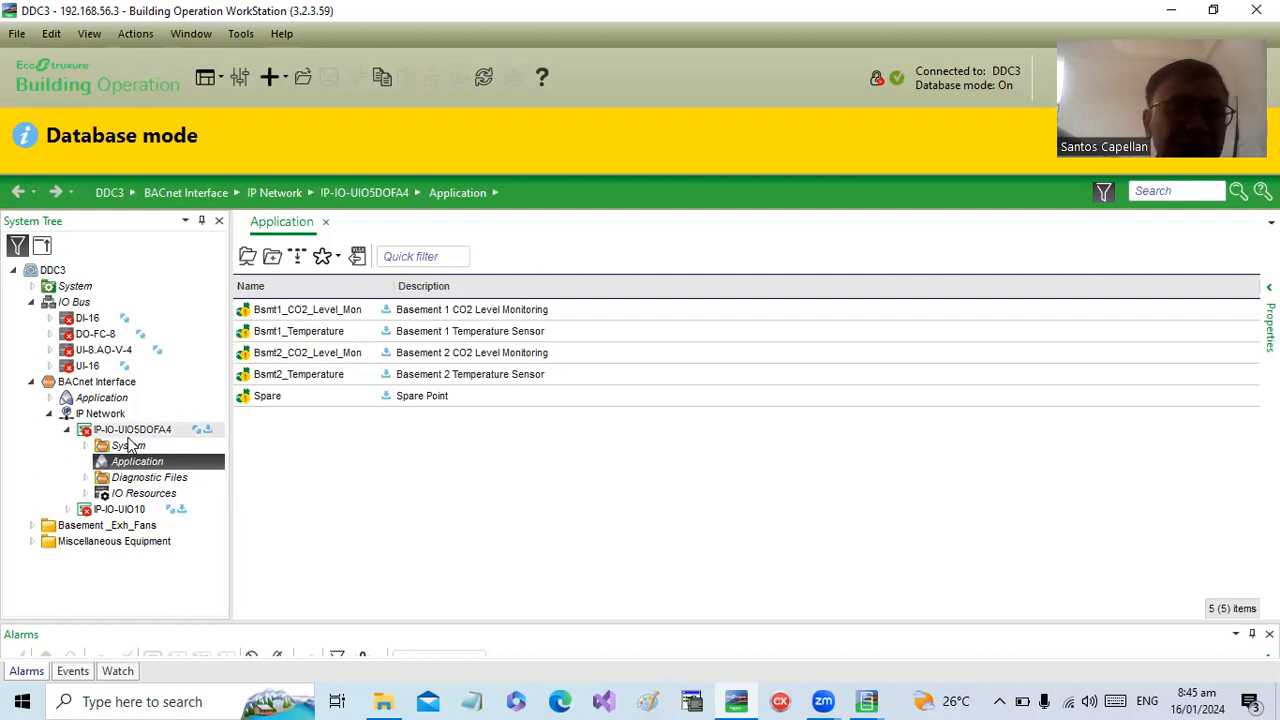
pyautogui.click(68, 509)
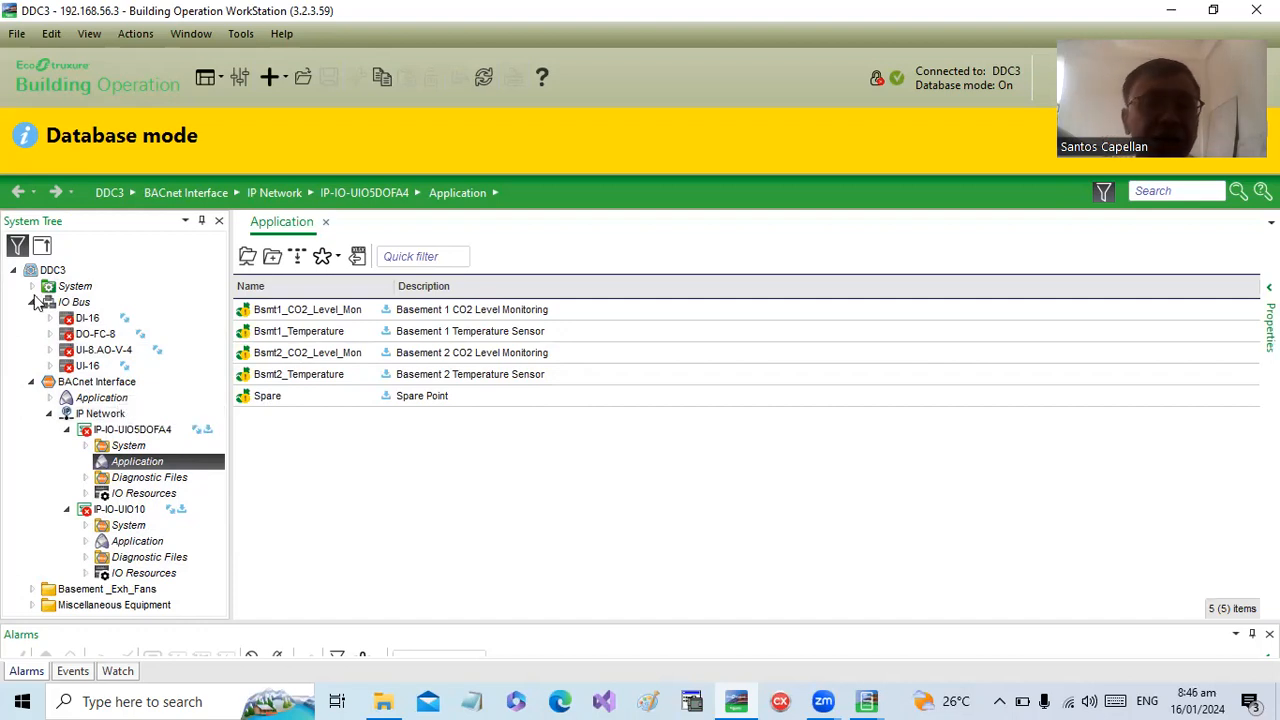
# - Examine the backup options for server DDC3 and close them without starting a backup
pyautogui.click(50, 271)
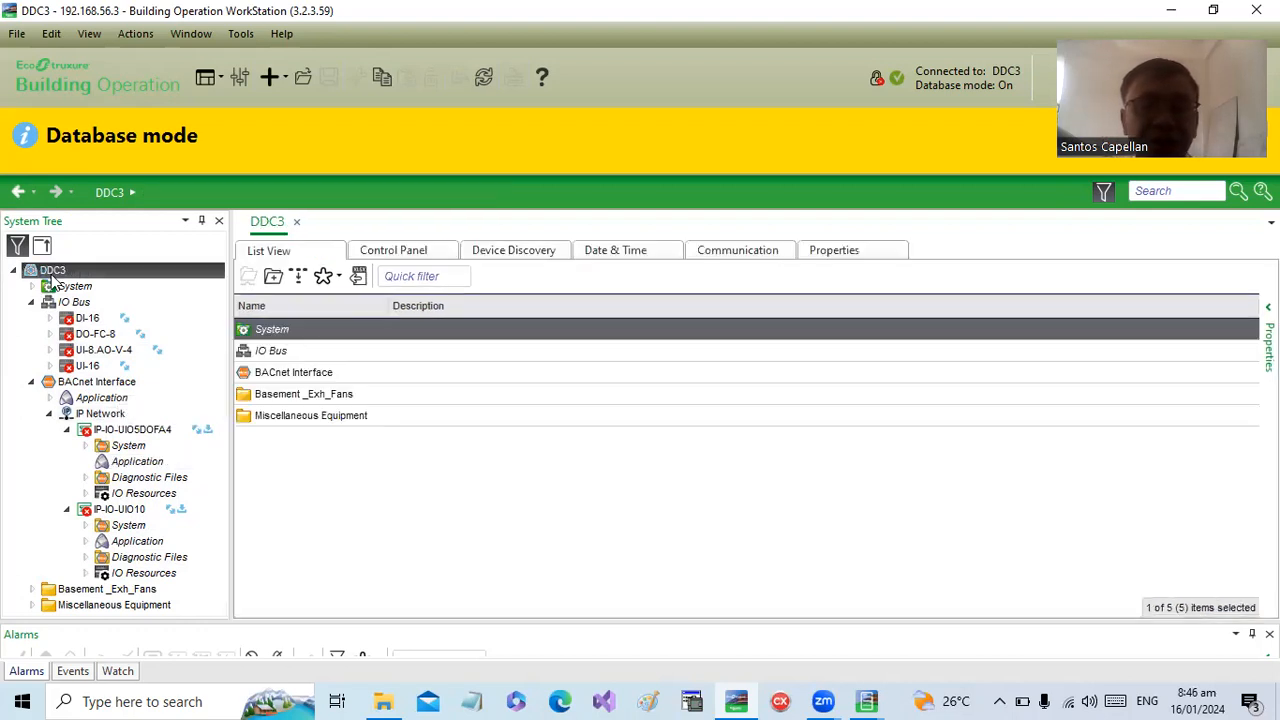
pyautogui.rightClick(52, 281)
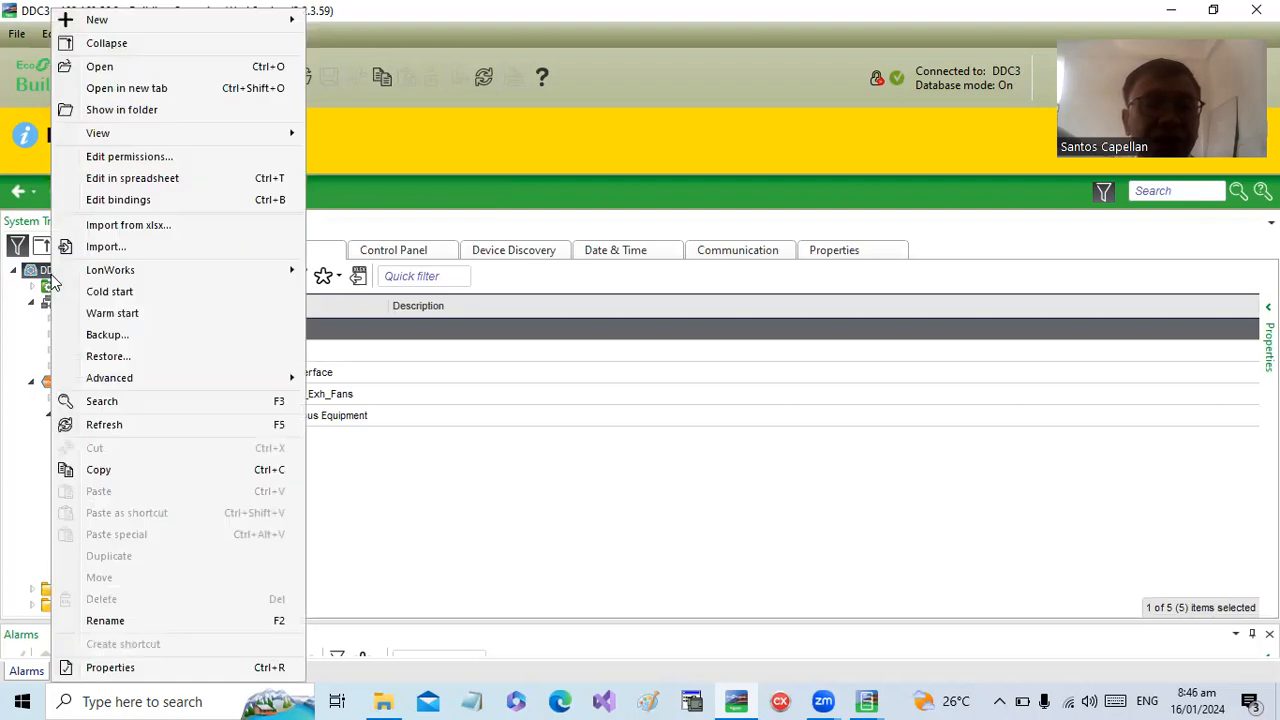
pyautogui.click(11, 329)
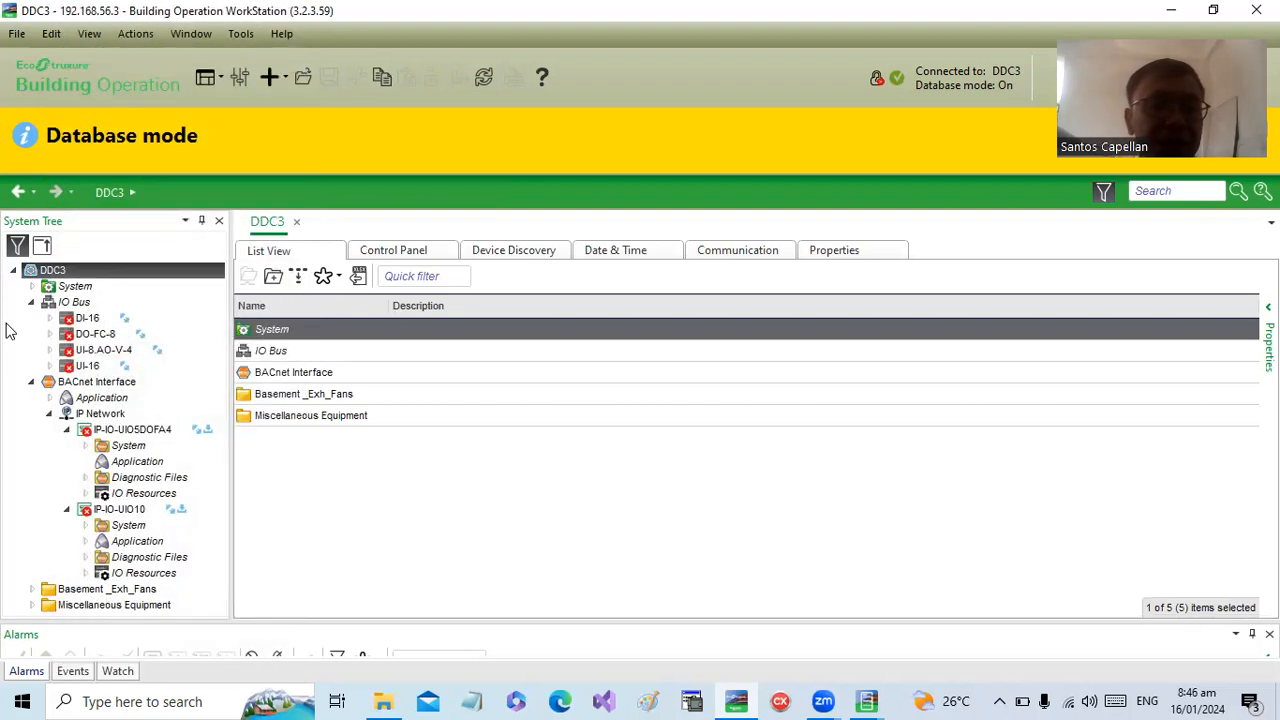
pyautogui.rightClick(58, 278)
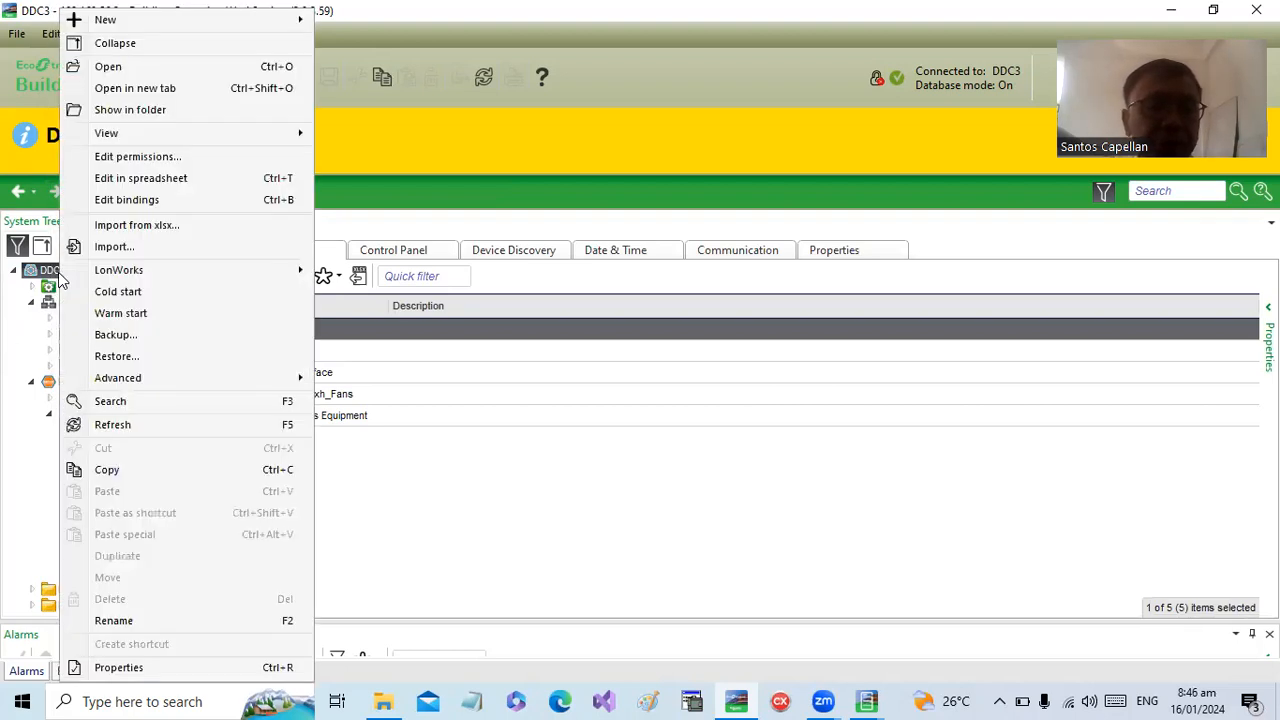
pyautogui.click(135, 345)
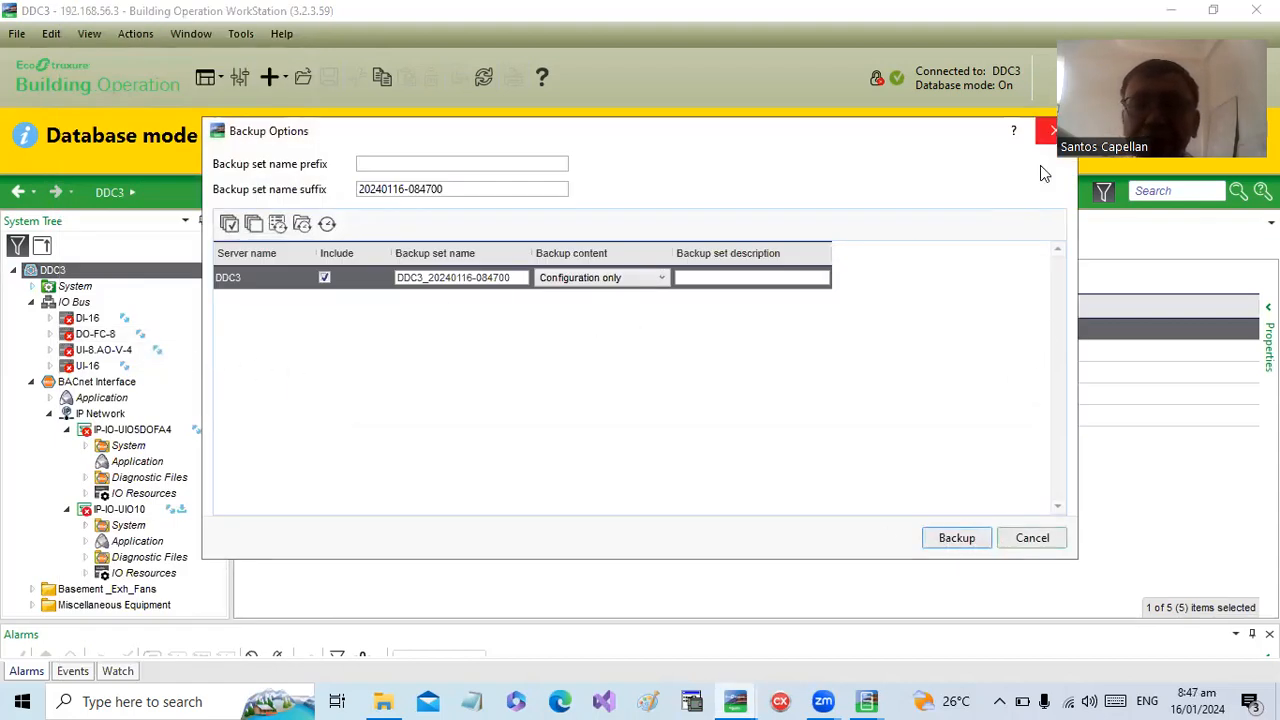
pyautogui.click(1050, 131)
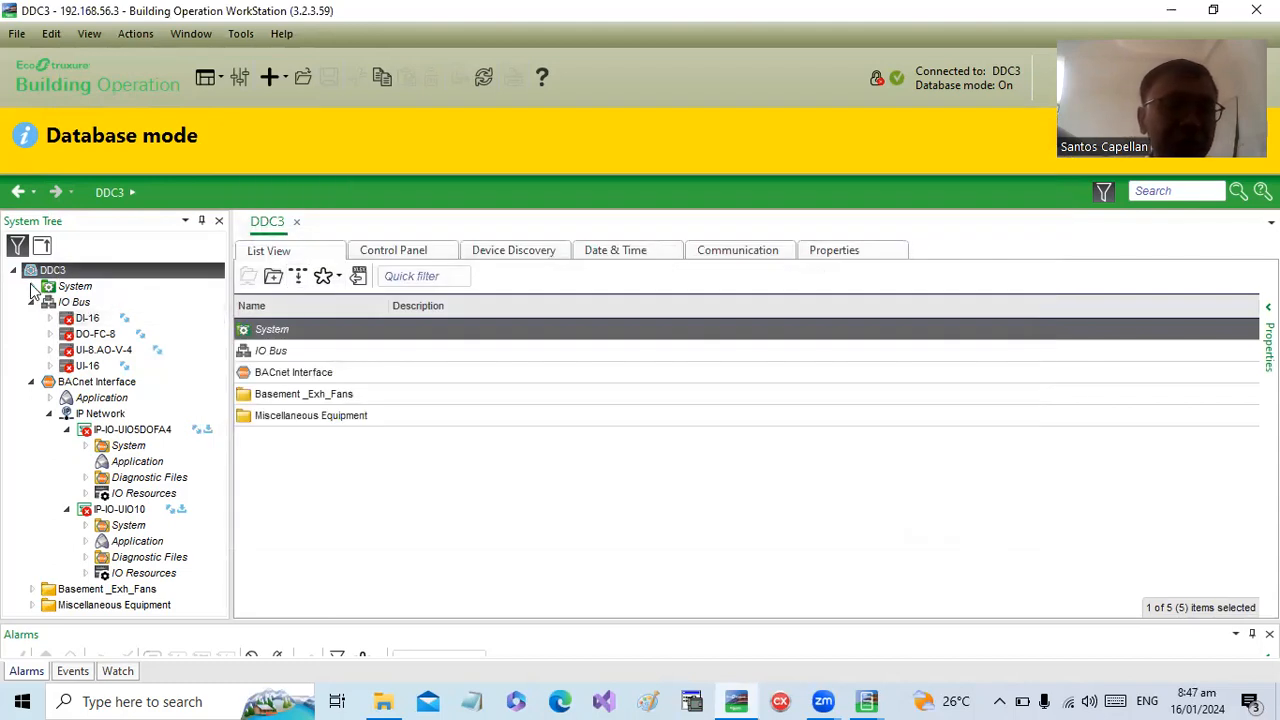
# - Open the Local folder of backup sets under Backup and Restore in DDC3's System folder
pyautogui.click(31, 286)
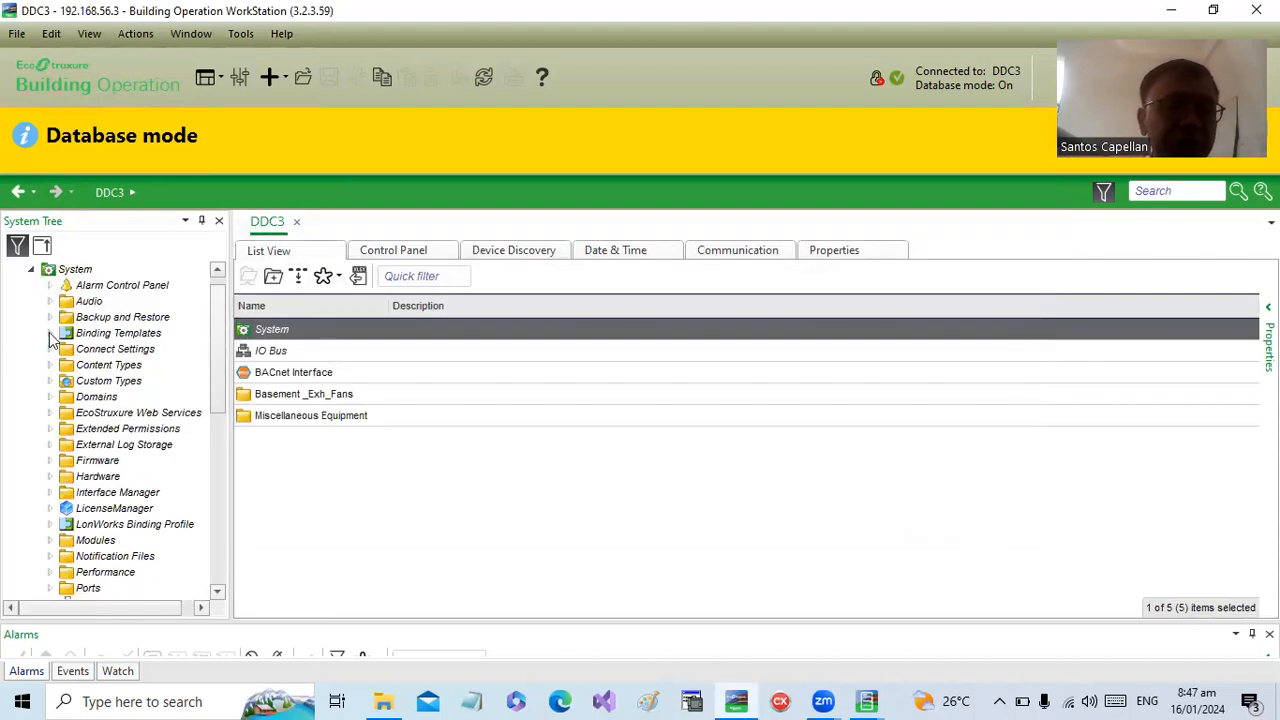
pyautogui.click(48, 318)
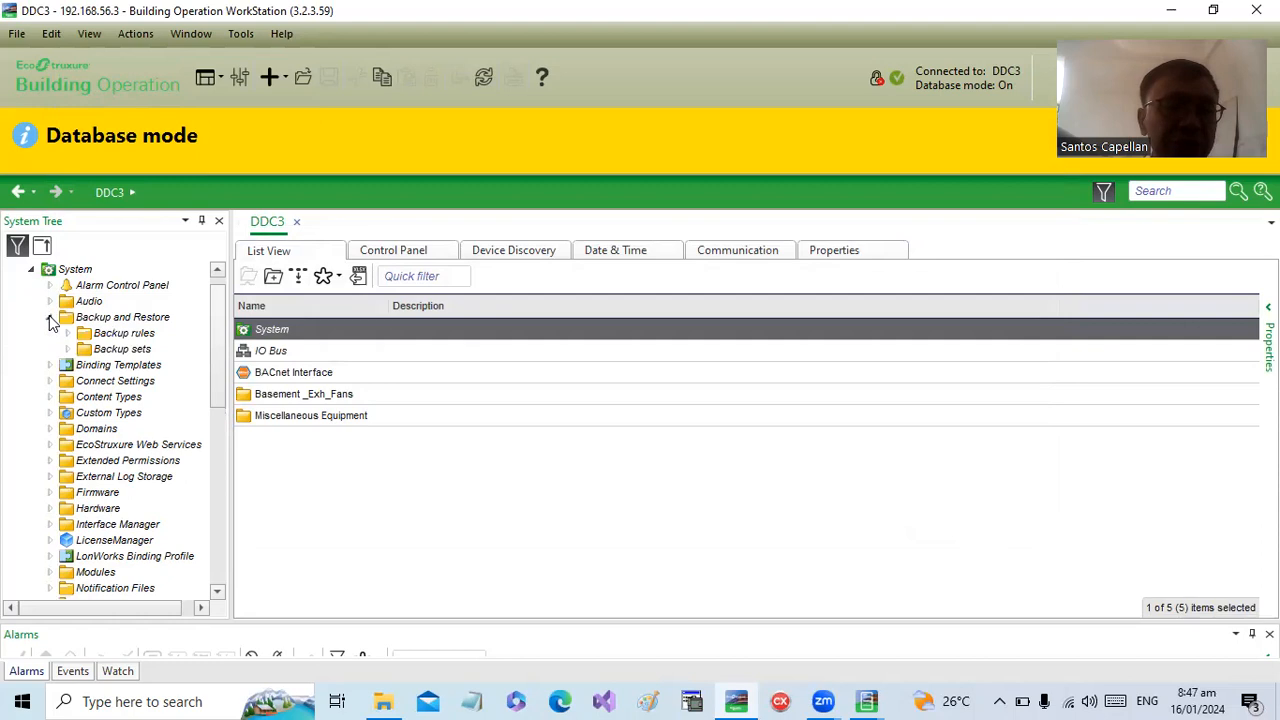
pyautogui.click(106, 352)
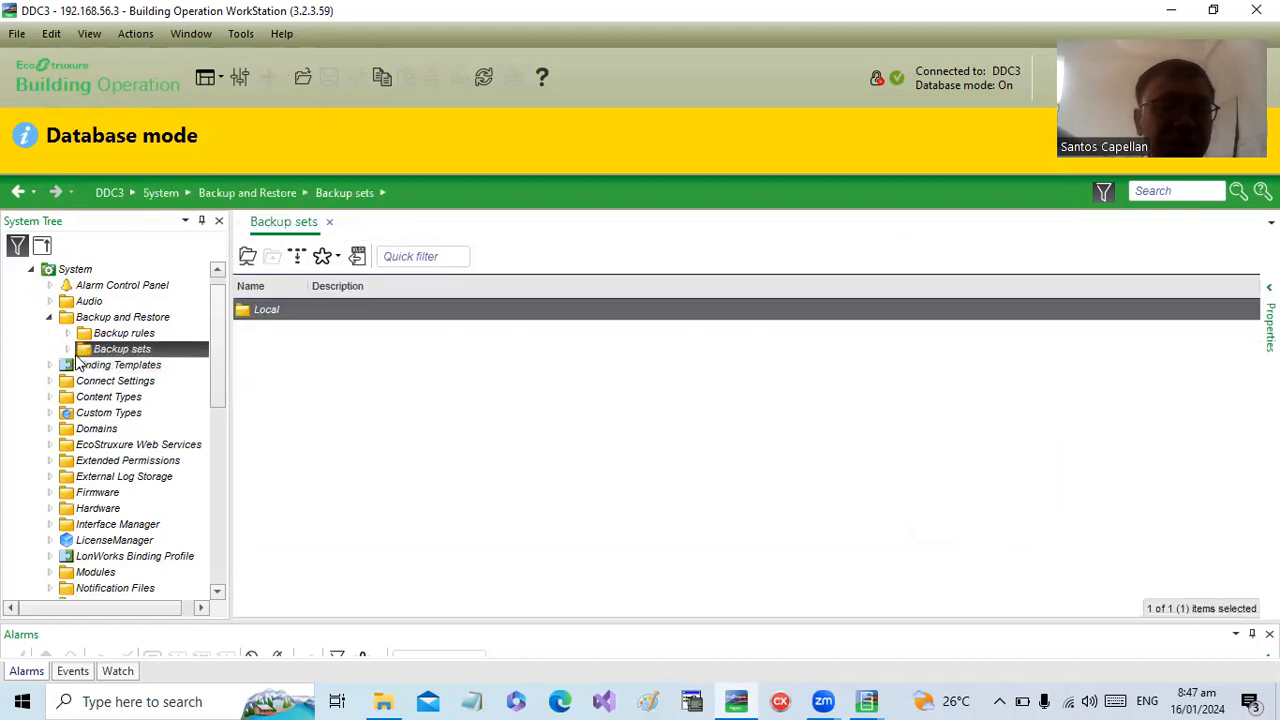
pyautogui.click(68, 350)
pyautogui.click(120, 365)
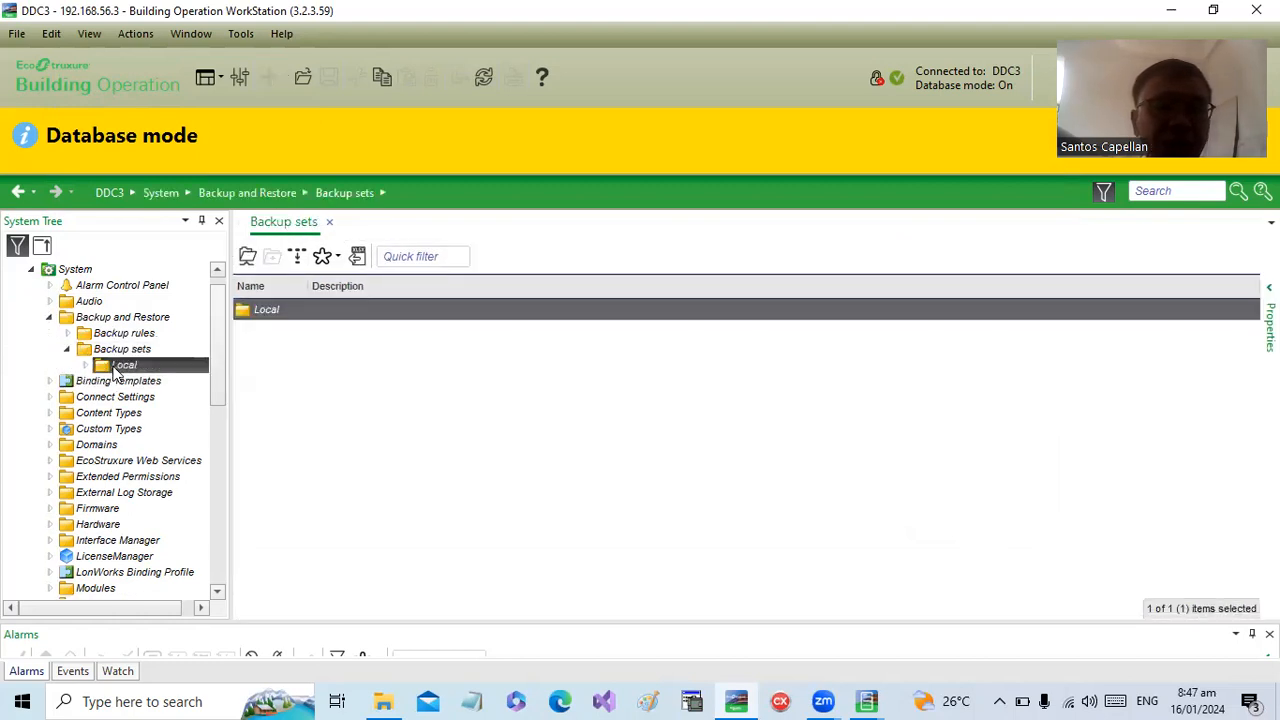